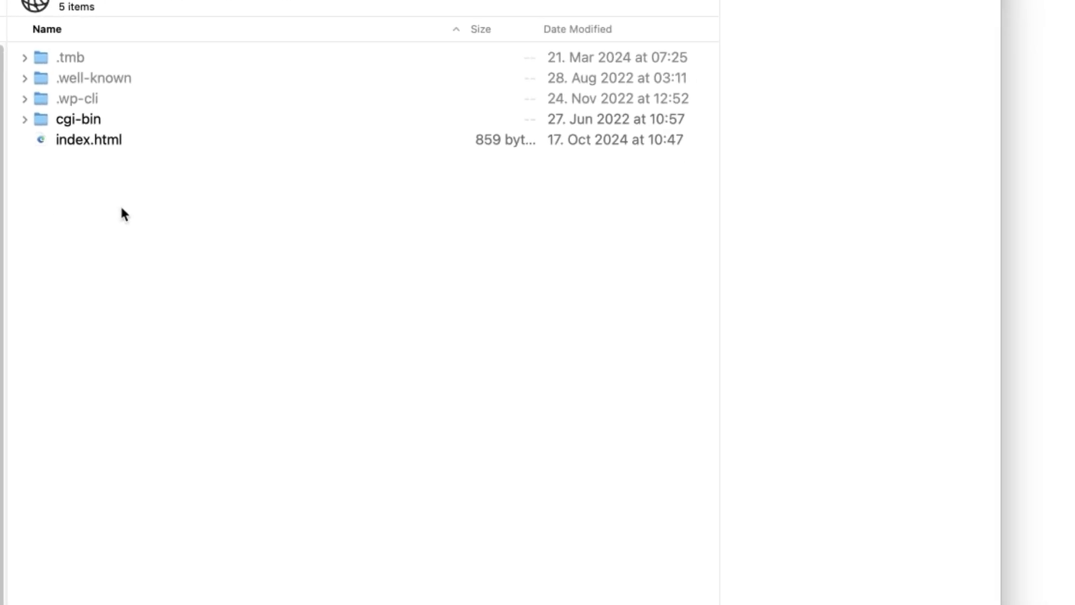
left_click(119, 140)
scroll(925, 238, "down", 5)
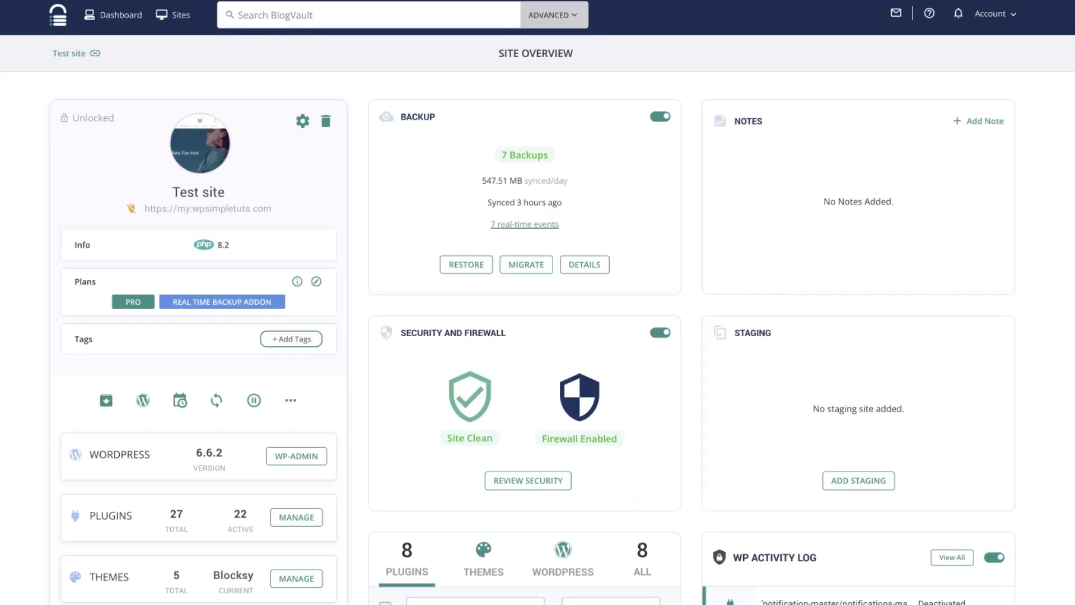
Start restoring Test site from its backup and choose the Oct 17th 2024, 07:28 AM version
left_click(465, 266)
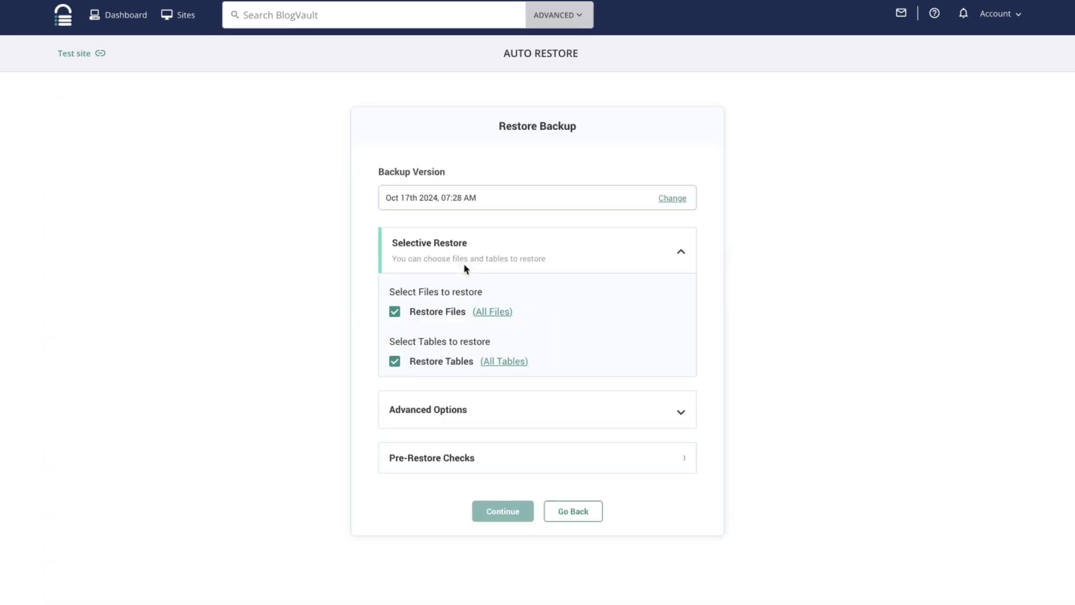
left_click(476, 198)
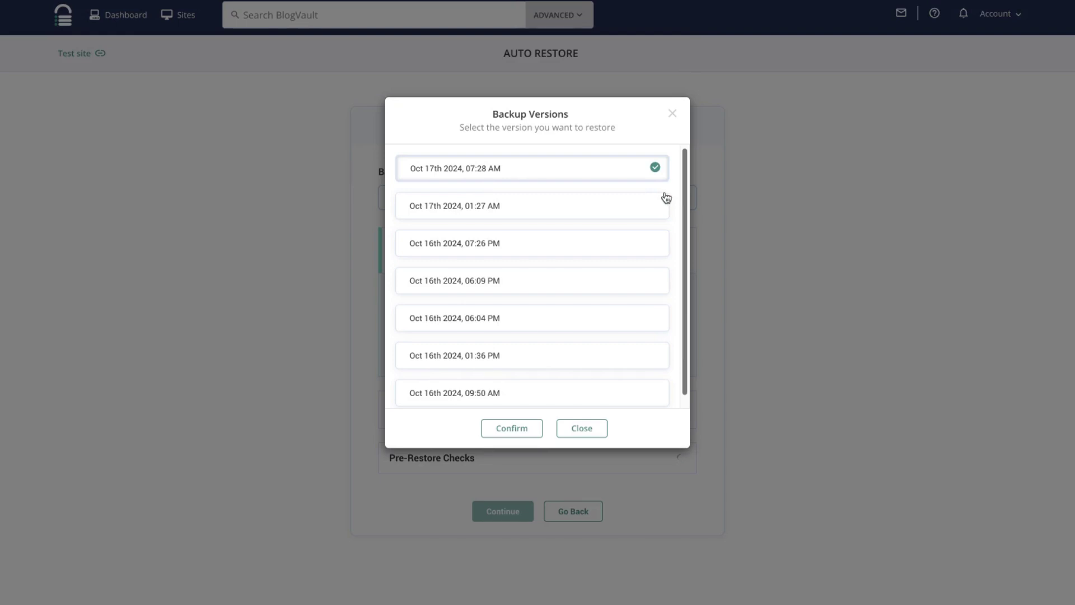
left_click(509, 166)
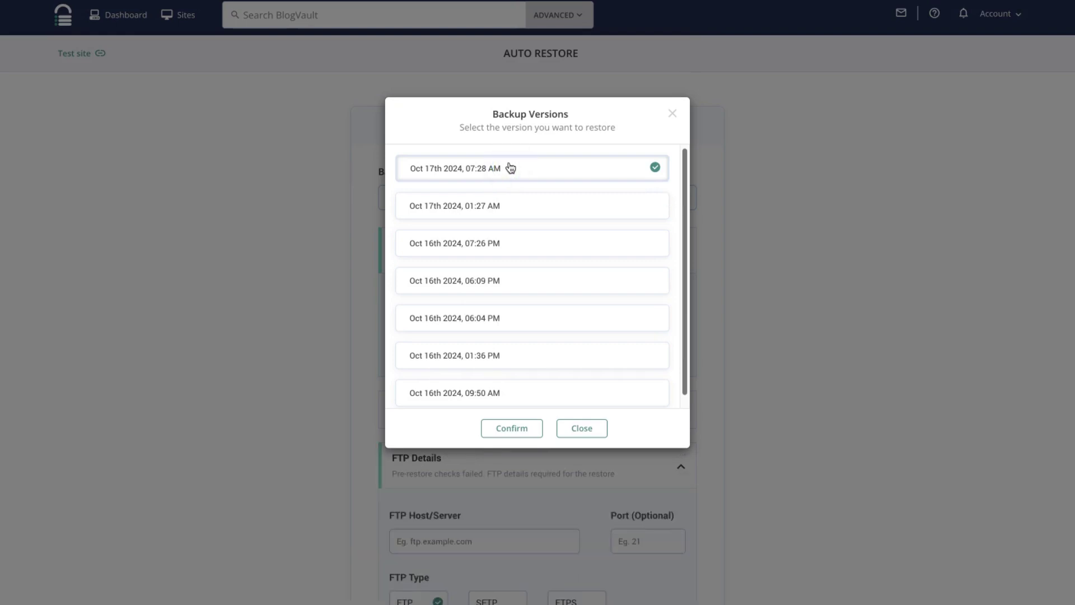
left_click(511, 427)
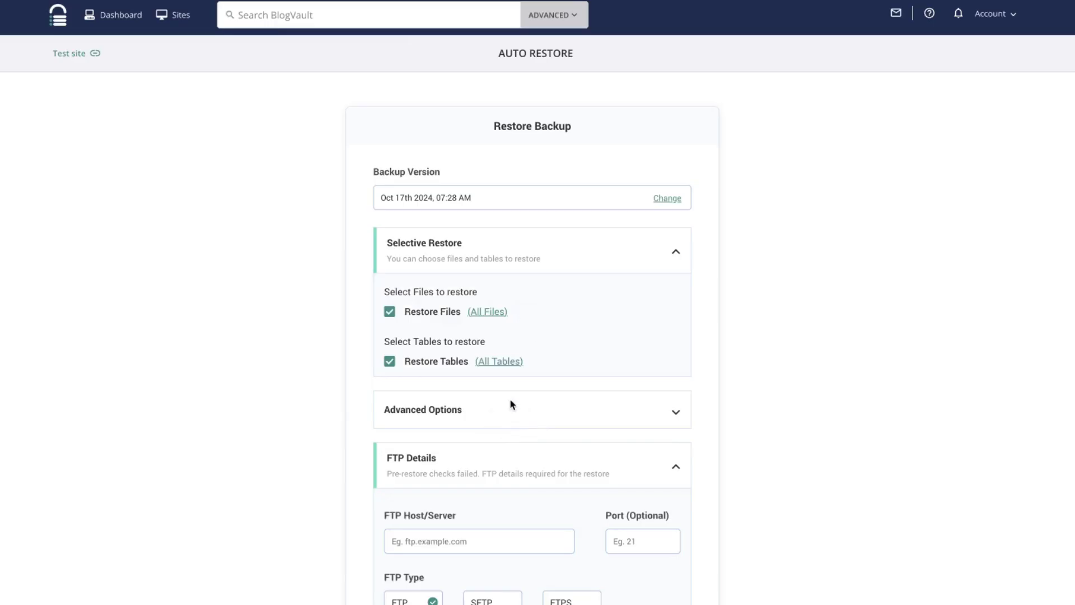
Complete the FTP and database credentials, including passwords, with my.wpsimpletuts.com as the target folder, and start the restore
scroll(713, 300, "down", 5)
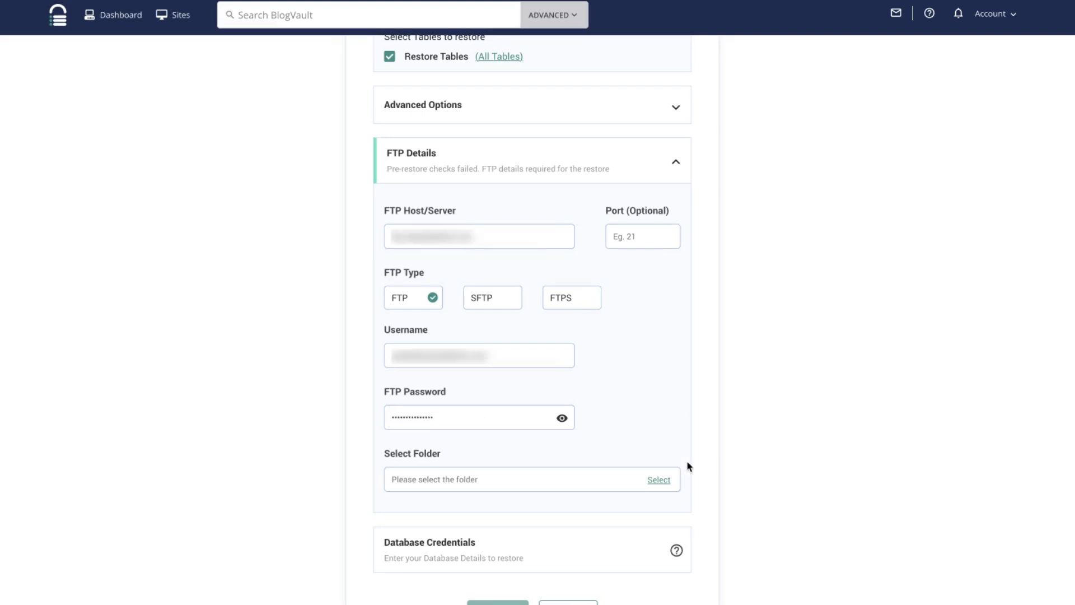
left_click(659, 480)
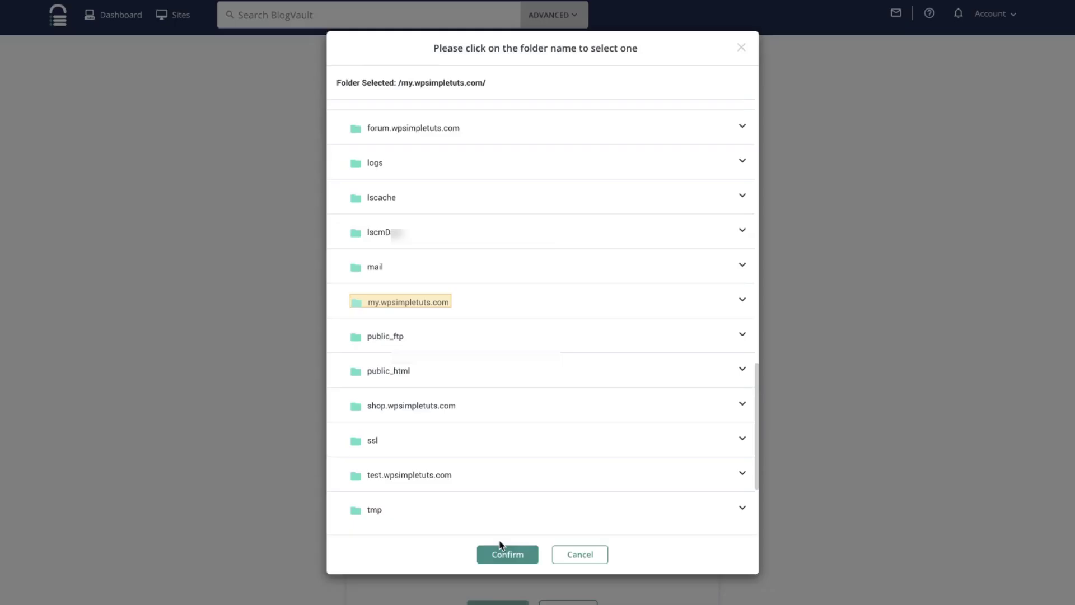
left_click(505, 552)
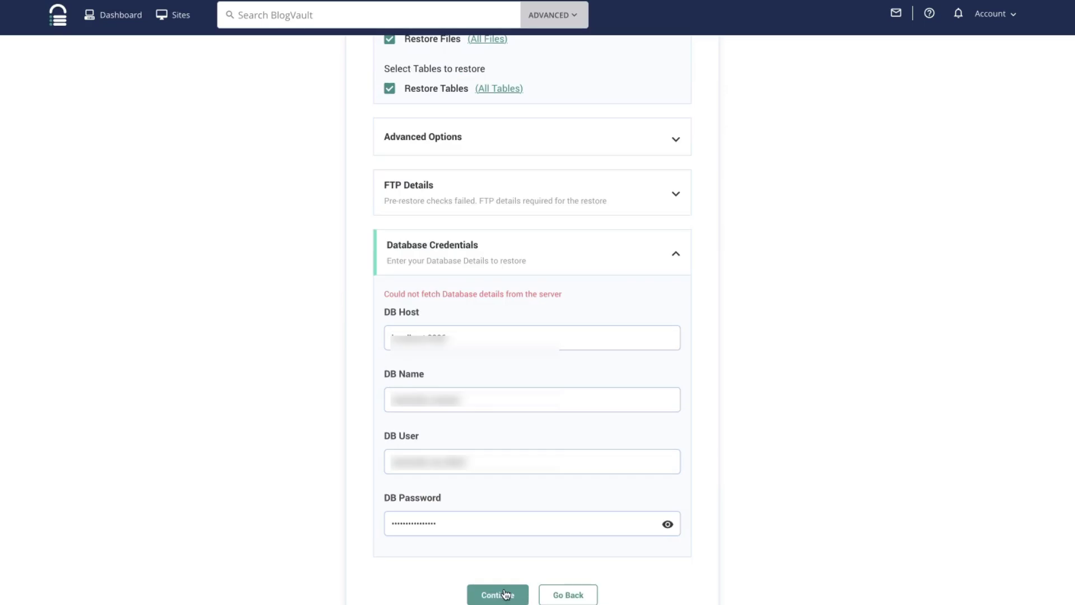
left_click(504, 594)
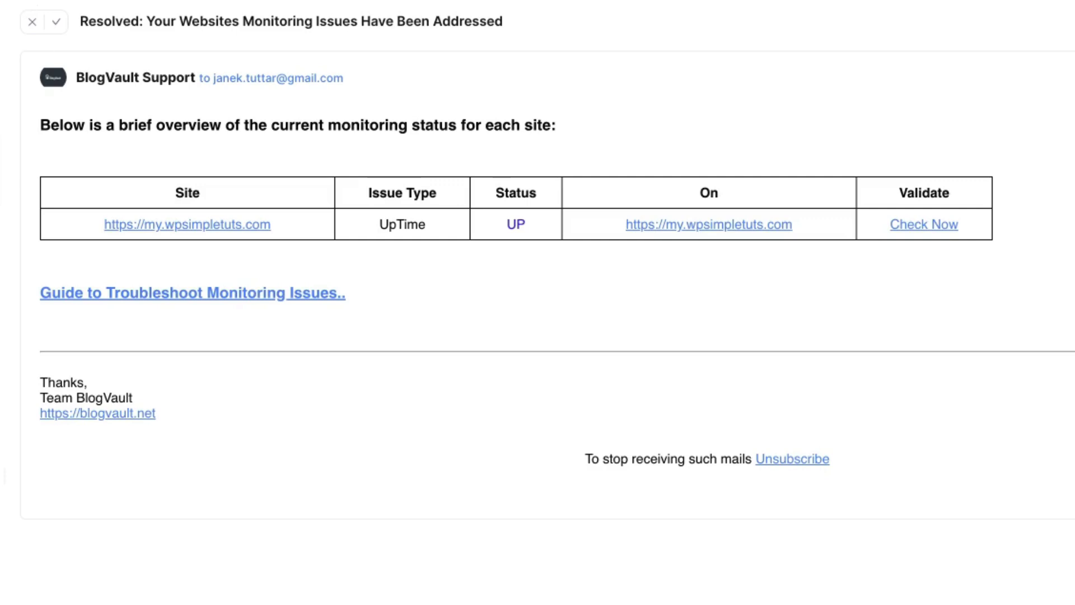
left_click(665, 227)
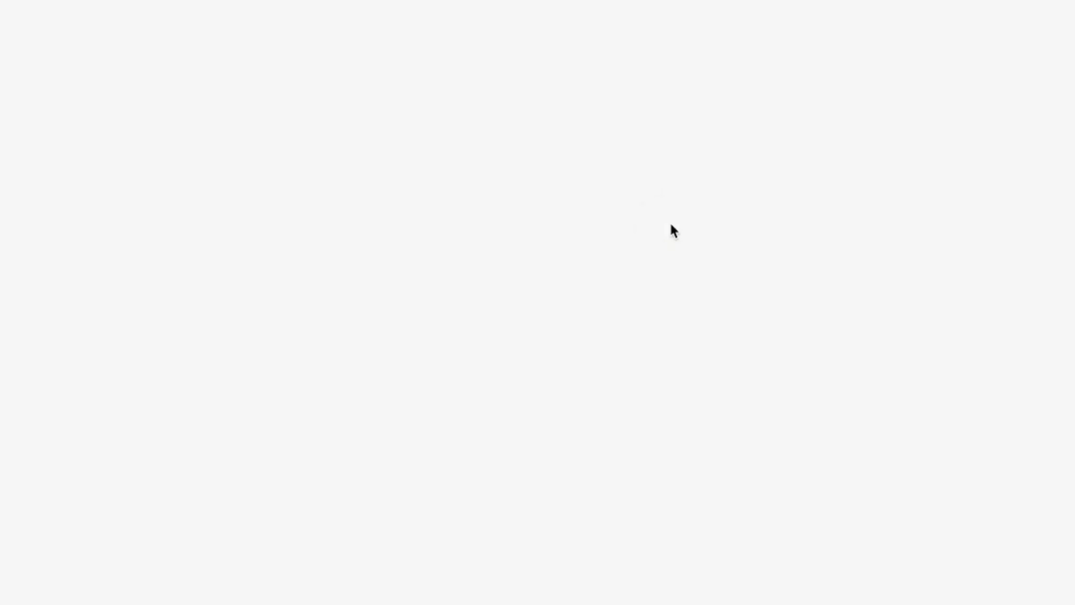
scroll(713, 316, "down", 10)
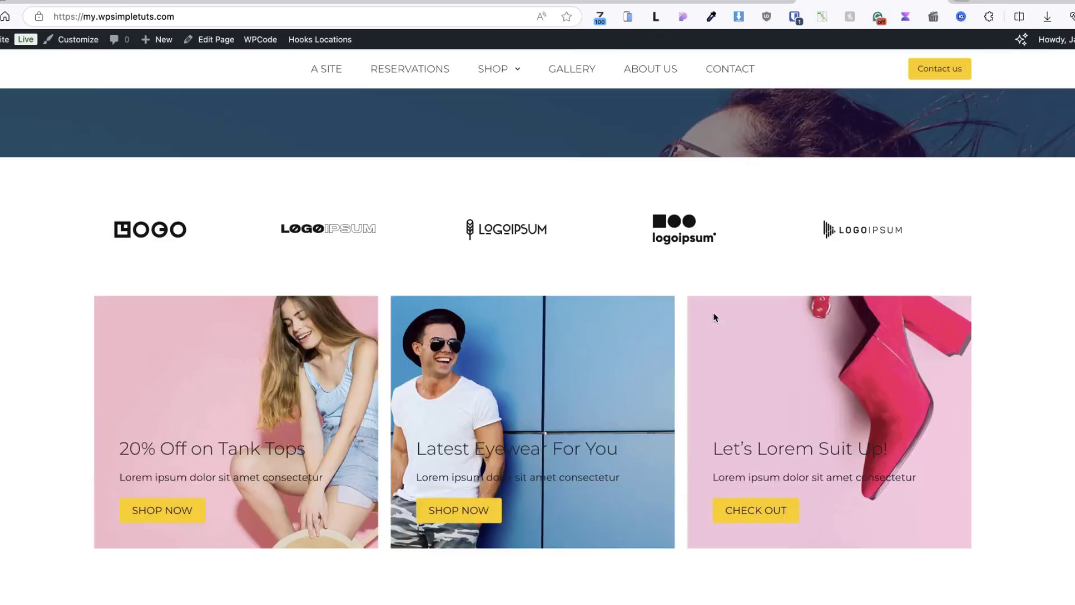
scroll(714, 317, "down", 7)
scroll(716, 318, "down", 8)
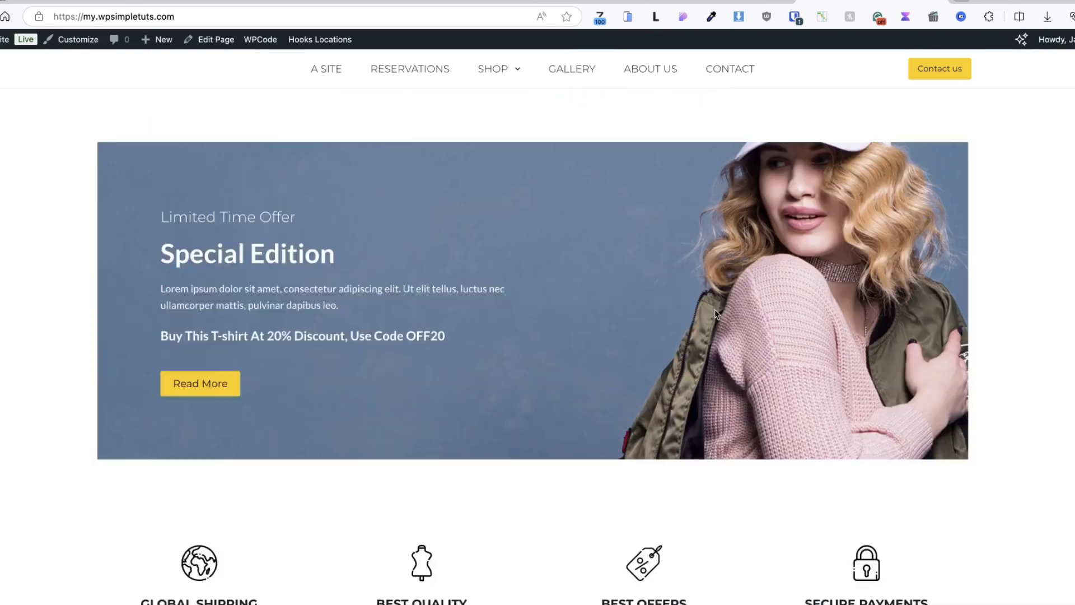
scroll(715, 309, "up", 20)
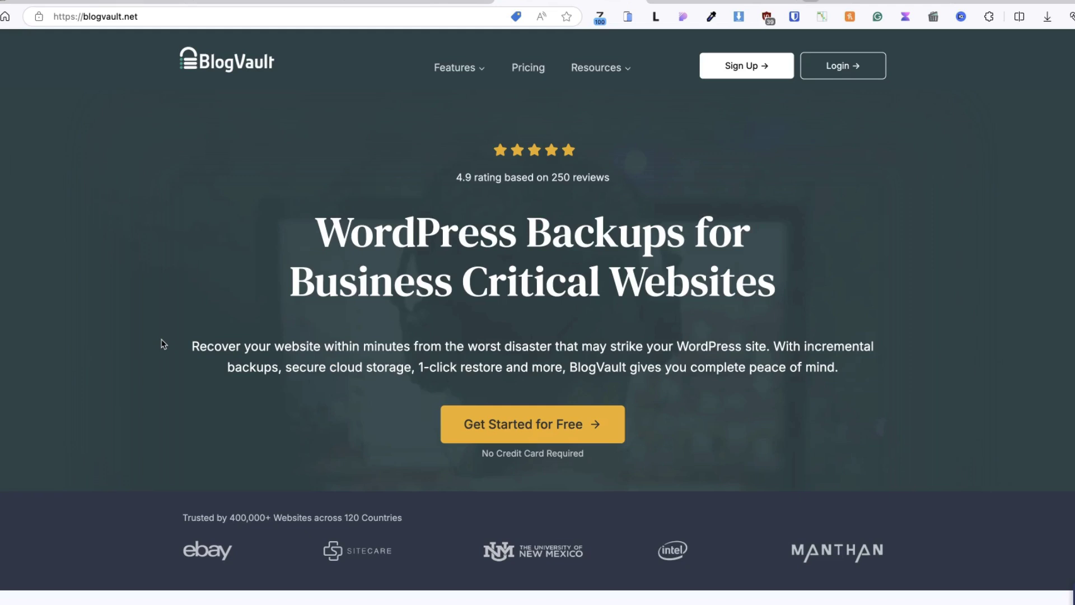
Read through the backup, data security, restore and staging features on the blogvault.net homepage
scroll(163, 344, "down", 3)
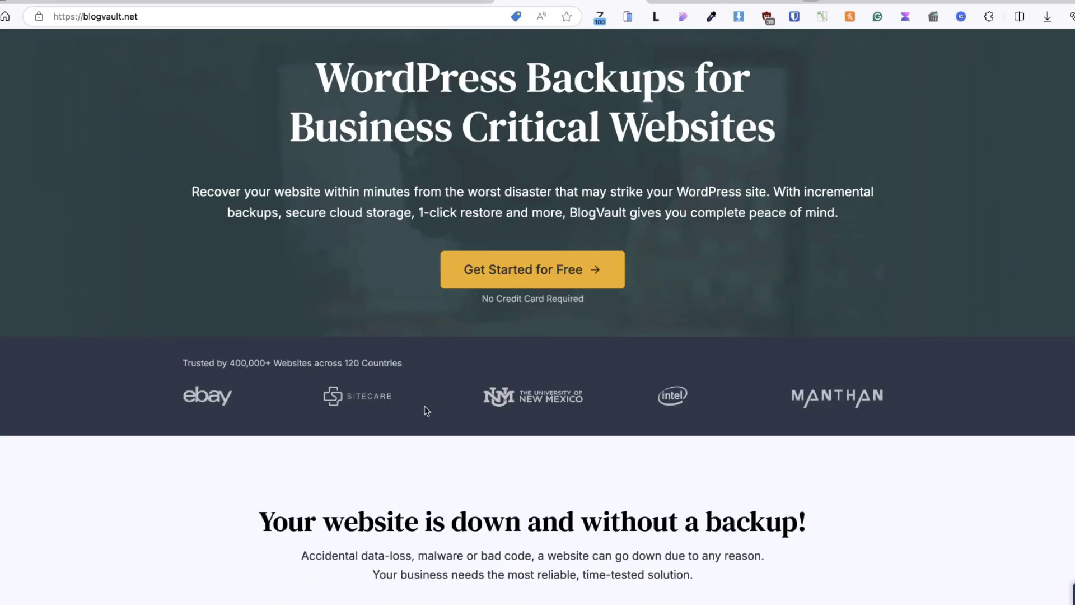
scroll(701, 428, "down", 6)
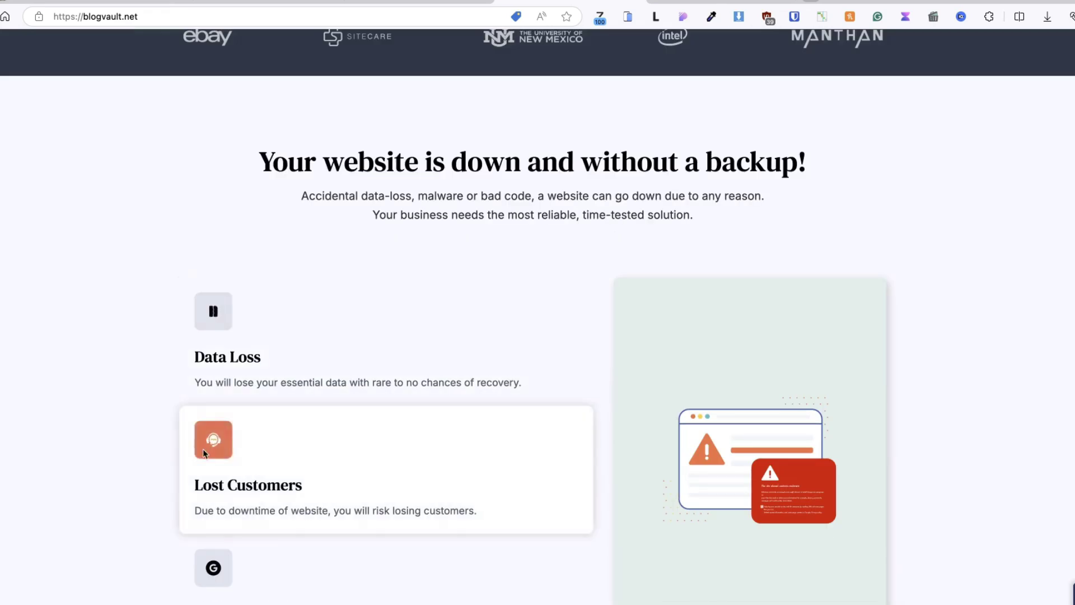
scroll(71, 313, "down", 10)
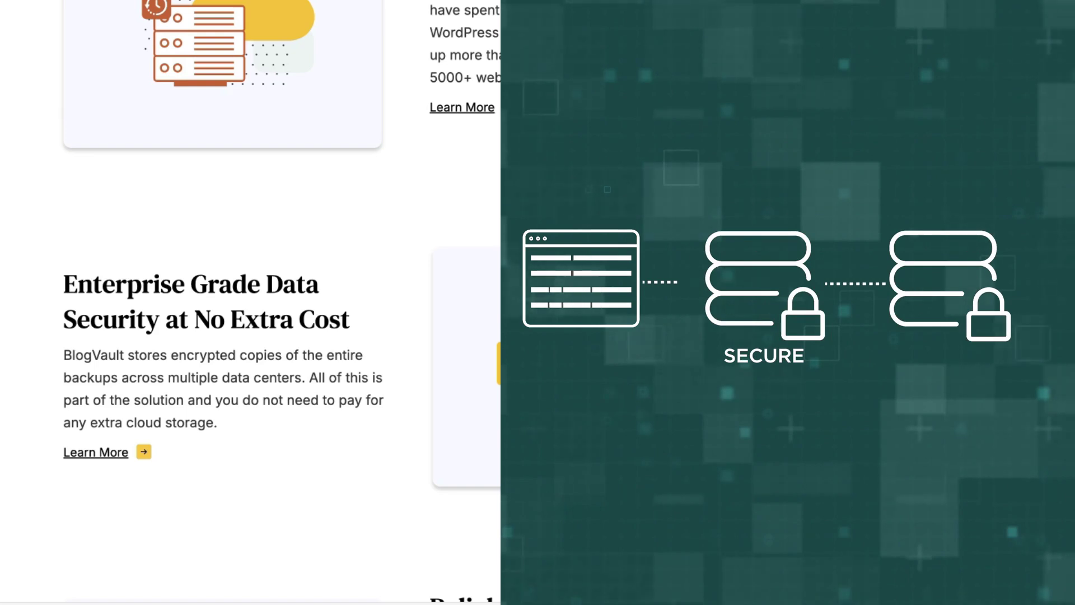
scroll(224, 303, "down", 2)
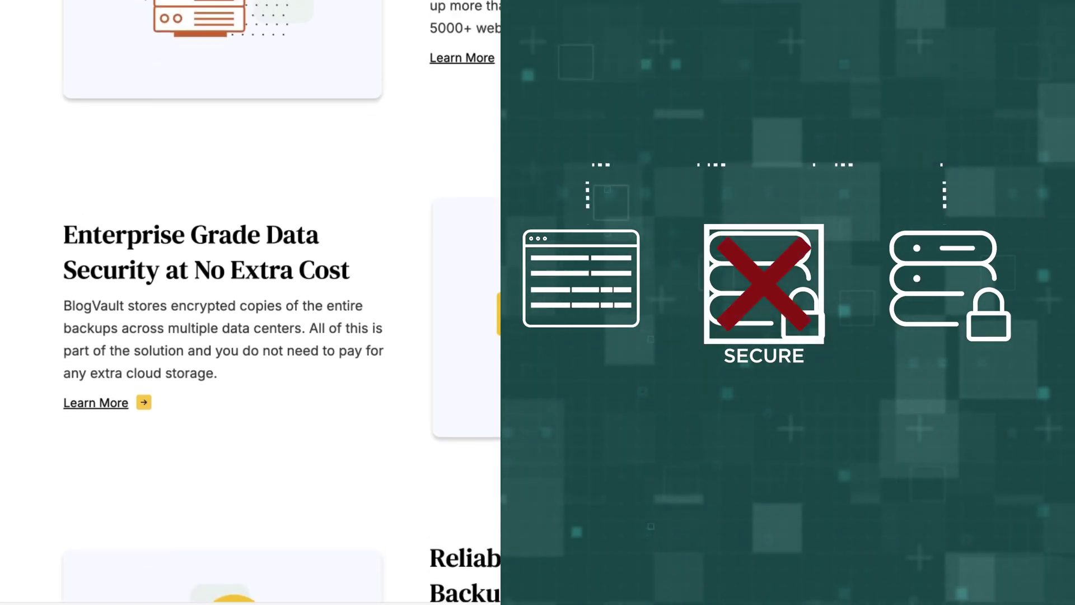
scroll(250, 303, "down", 2)
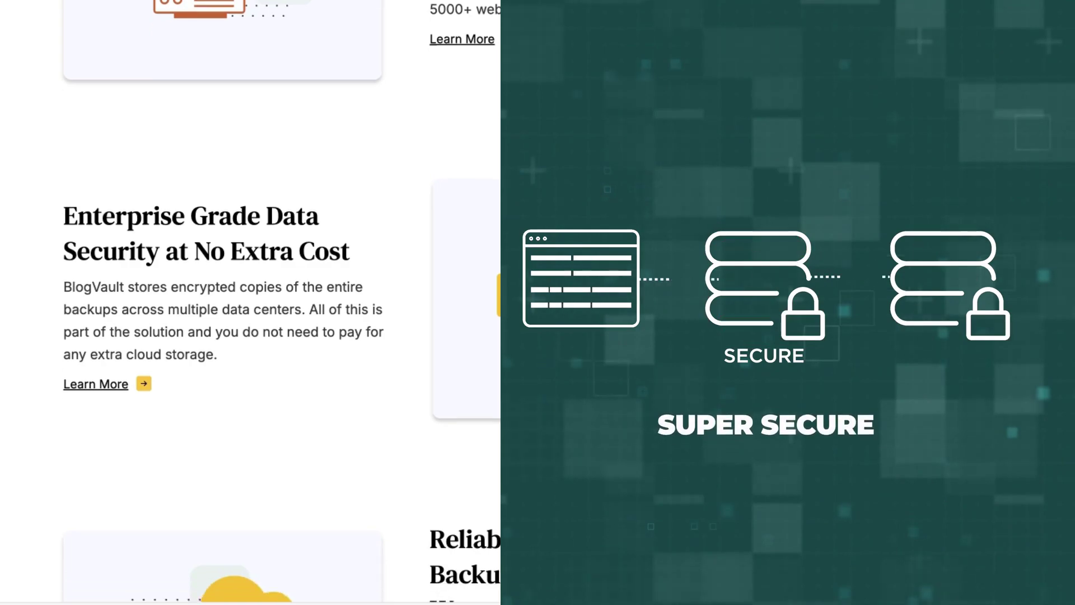
scroll(250, 303, "down", 10)
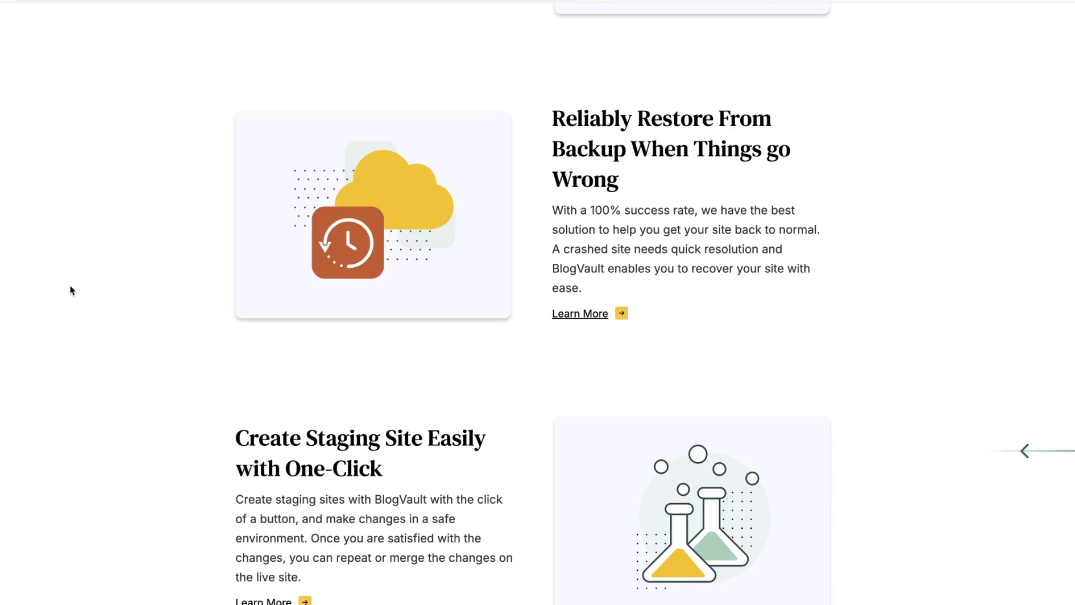
scroll(71, 290, "down", 5)
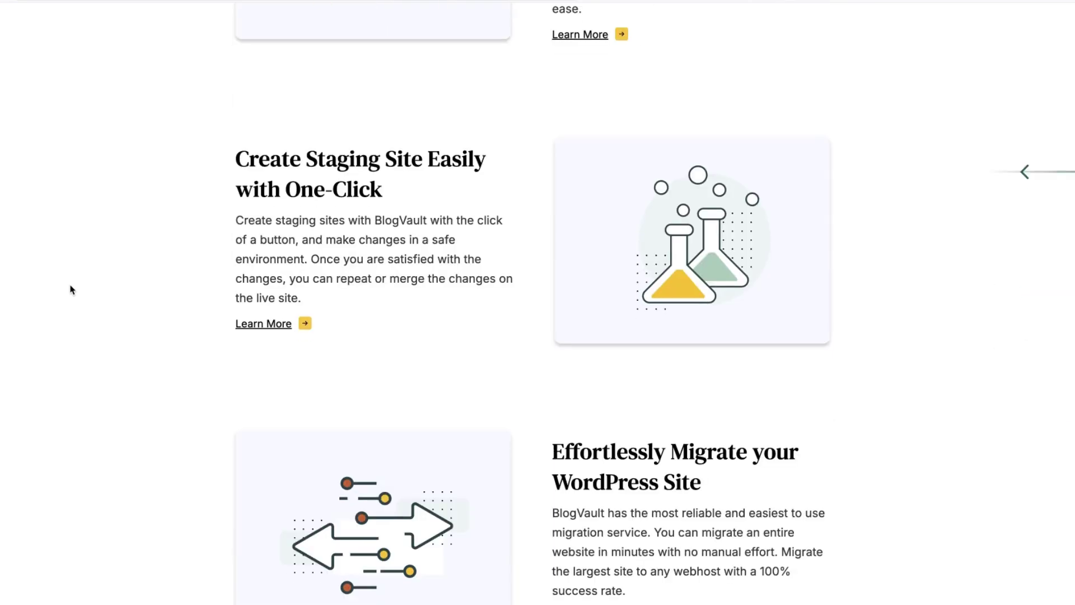
scroll(72, 290, "up", 5)
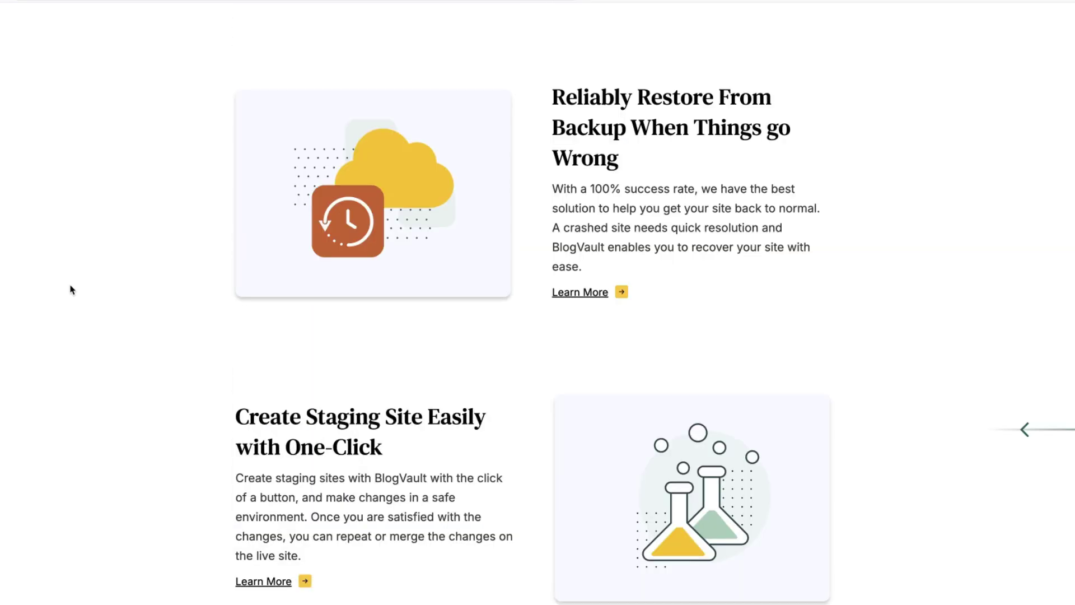
Compare the prices and included features of the Plus, Prime, Pro and Max one-year licences
scroll(322, 274, "up", 3)
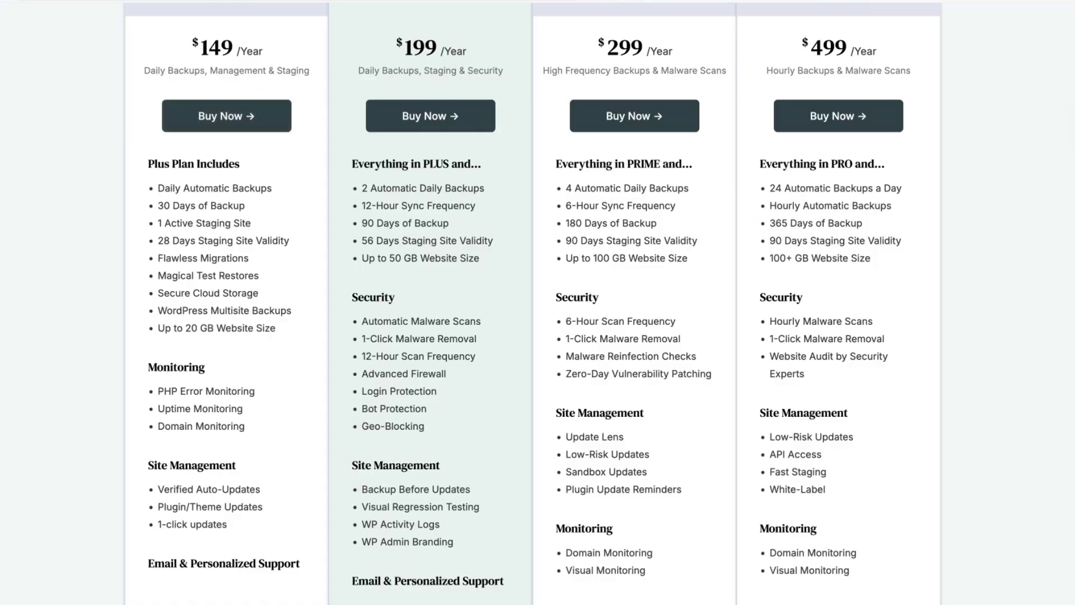
scroll(538, 302, "up", 2)
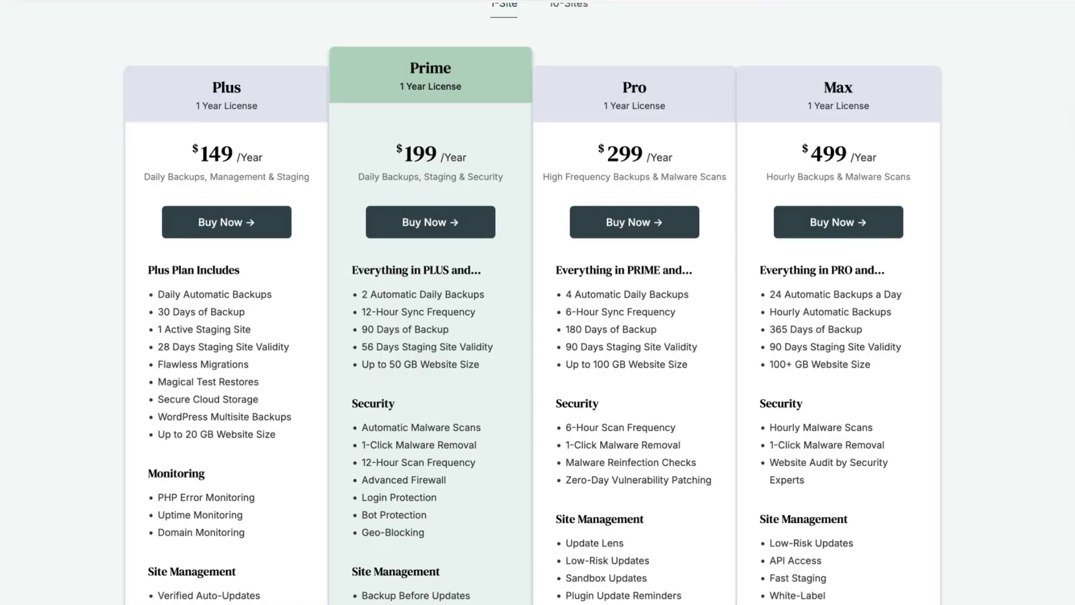
scroll(538, 303, "down", 1)
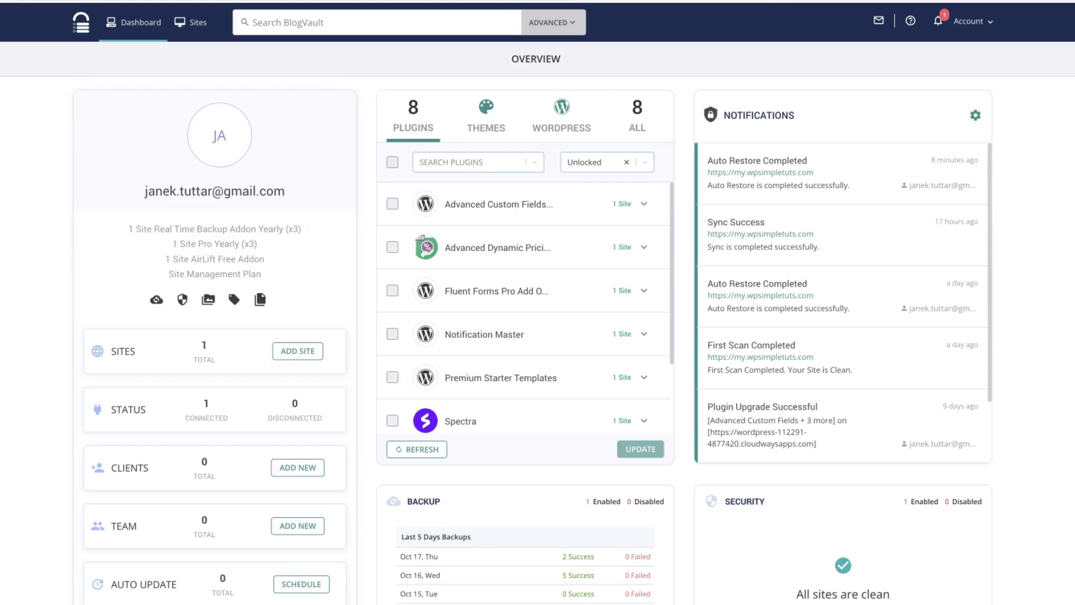
left_click(203, 22)
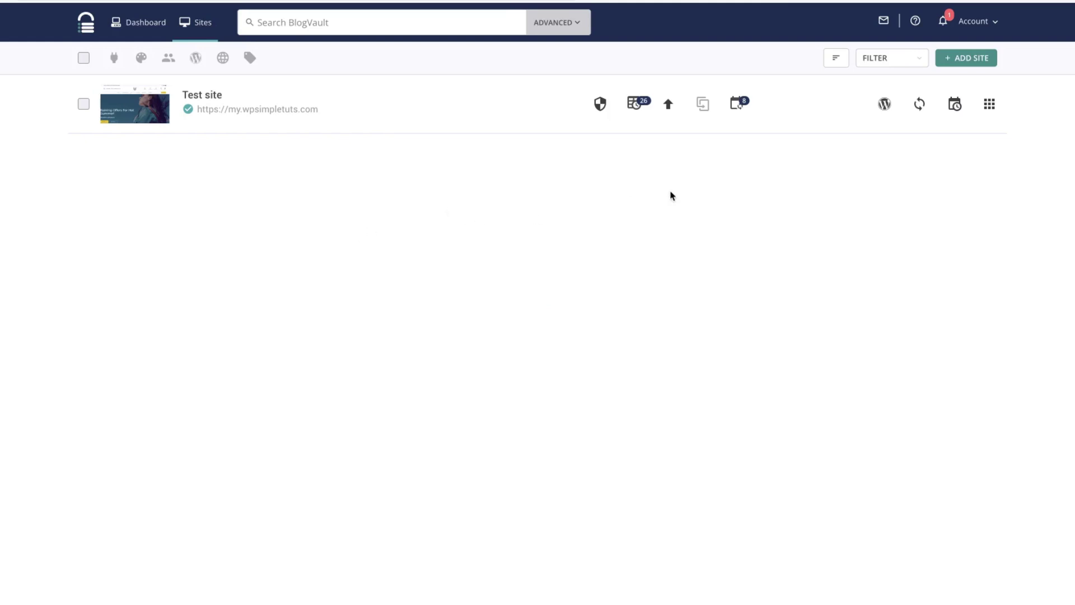
left_click(541, 248)
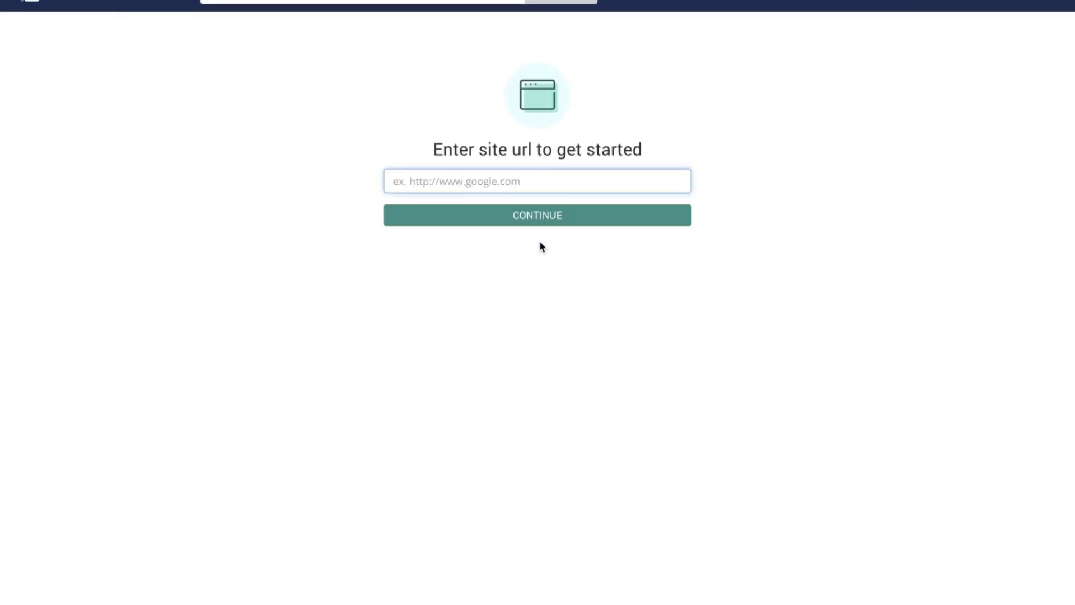
type("https://wordpress-112291-4877420.cloudwaysapps.com/")
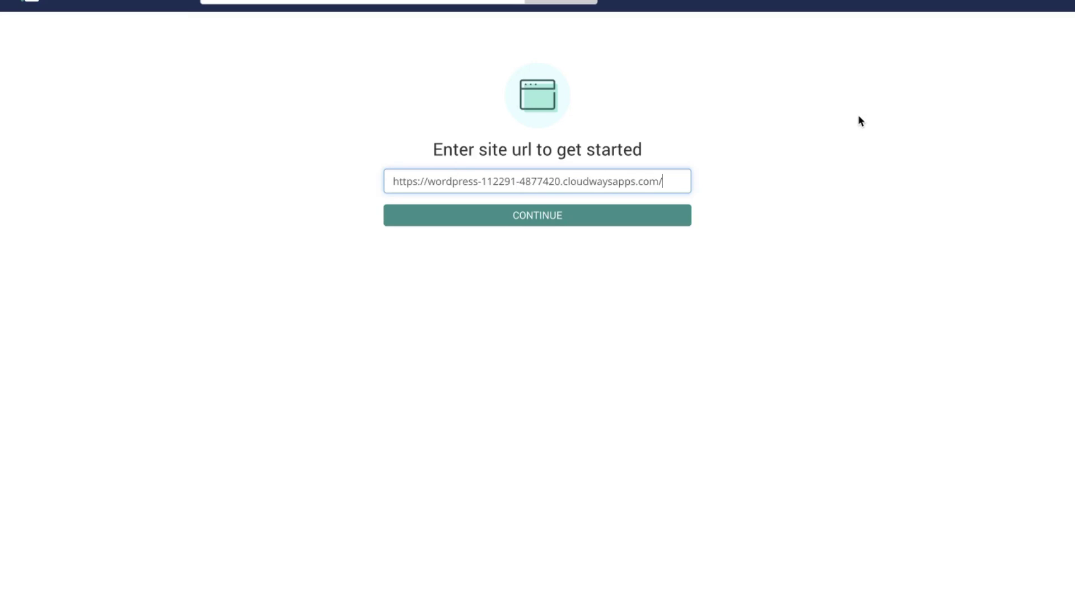
left_click(537, 219)
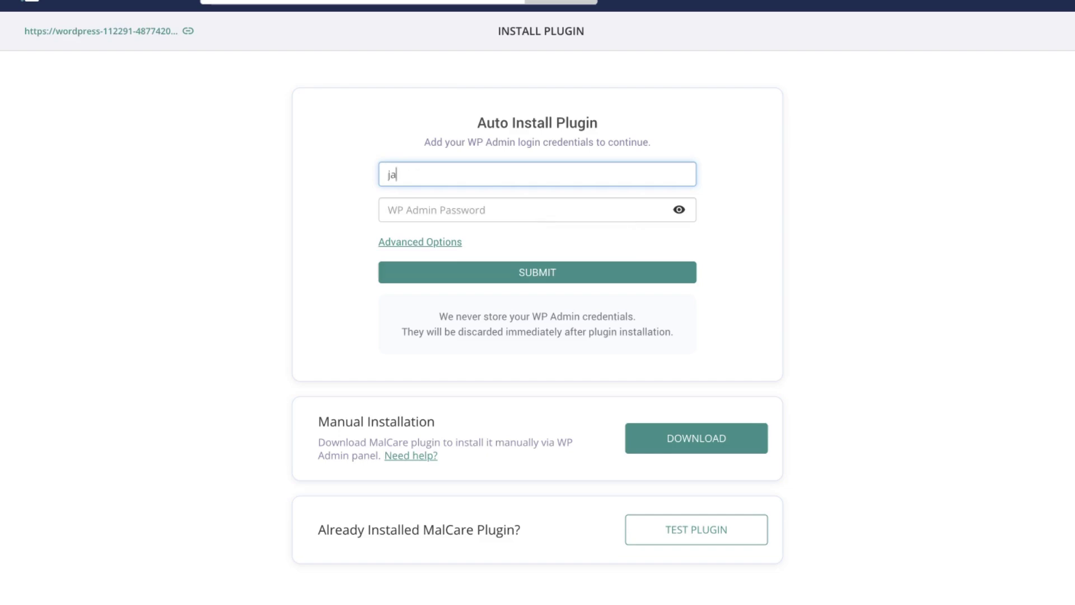
Auto-install the plugin using the WP Admin username and password, and initiate the site sync
left_click(537, 217)
left_click(528, 272)
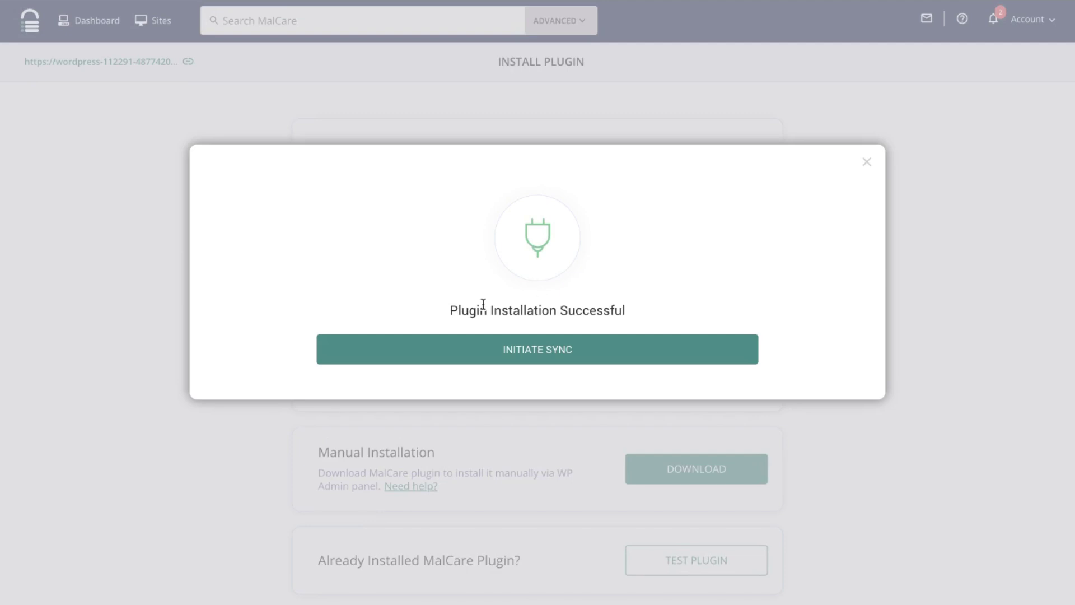
left_click(530, 351)
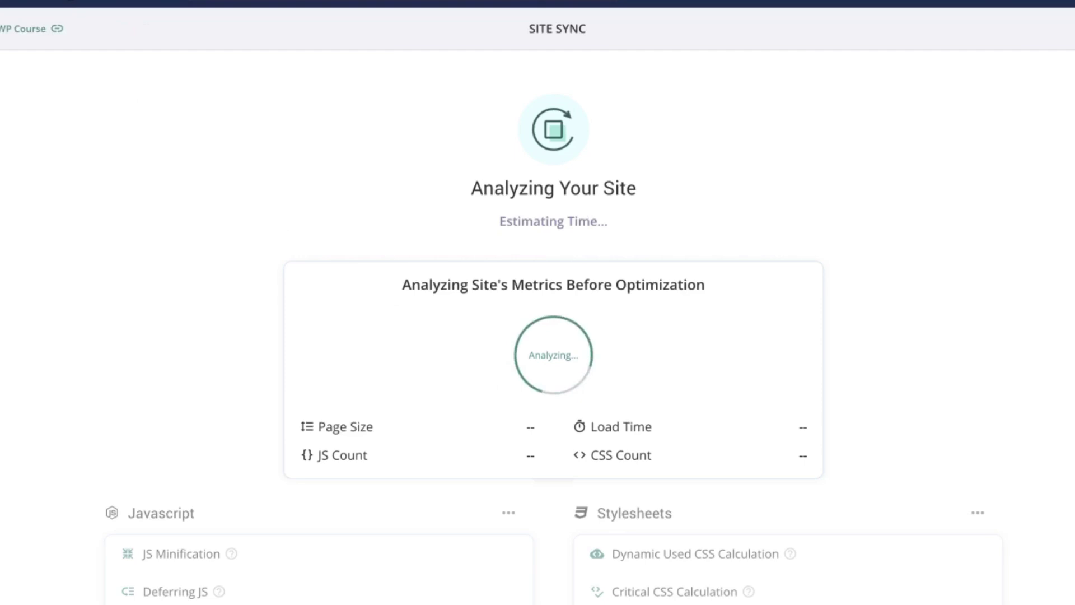
View Test site's history from the site list and open its site overview
left_click(87, 12)
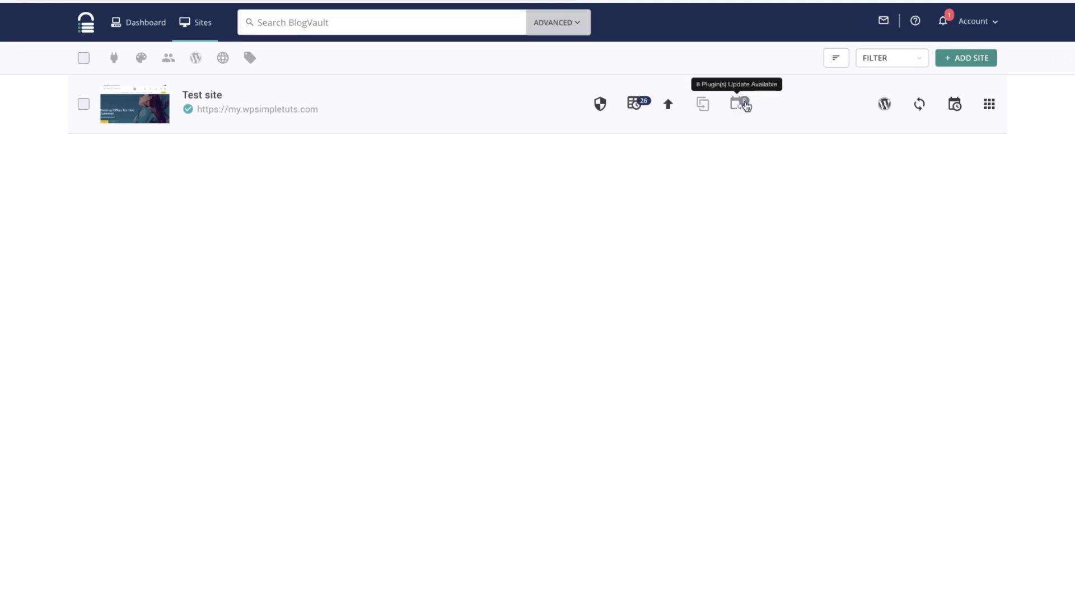
left_click(882, 109)
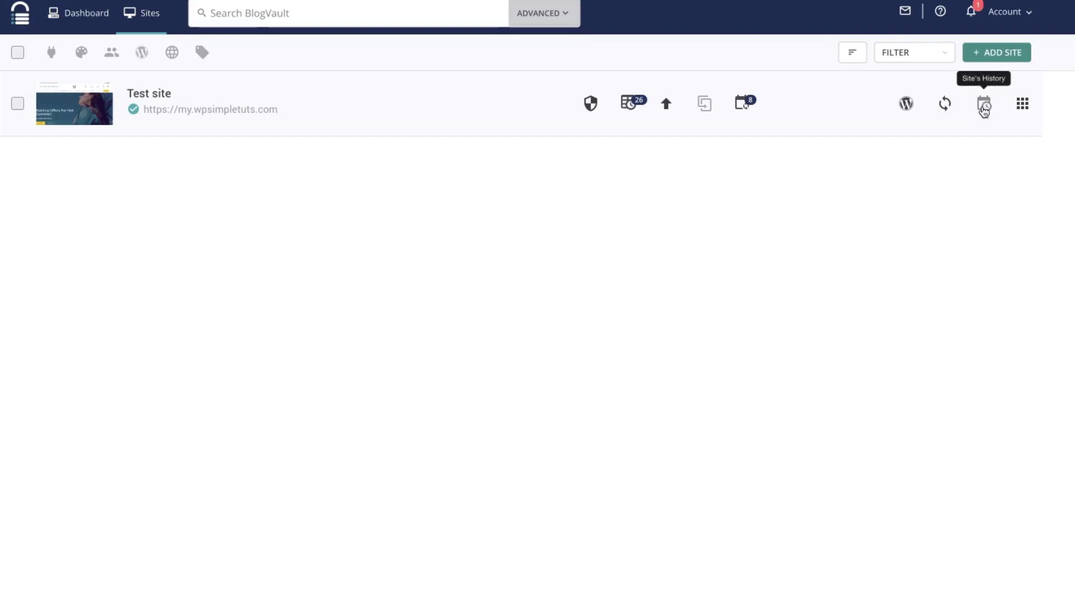
left_click(984, 109)
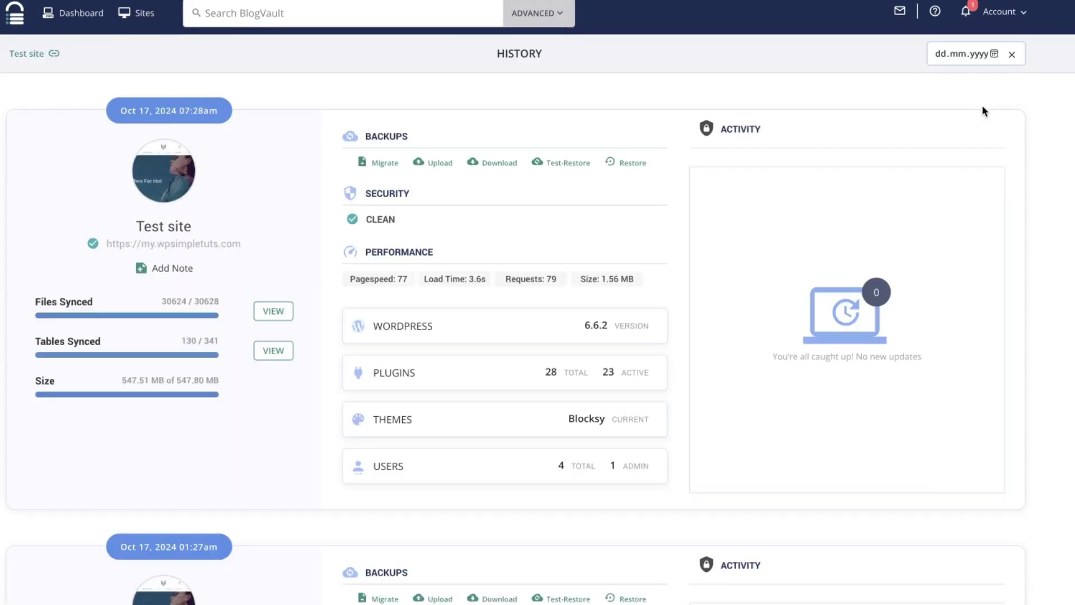
left_click(133, 17)
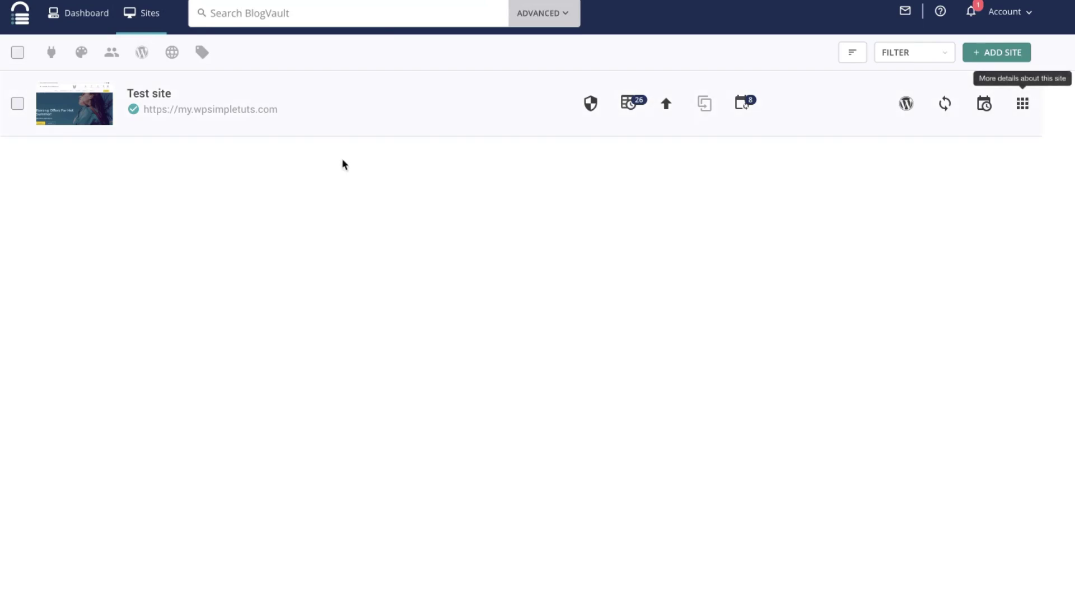
left_click(158, 94)
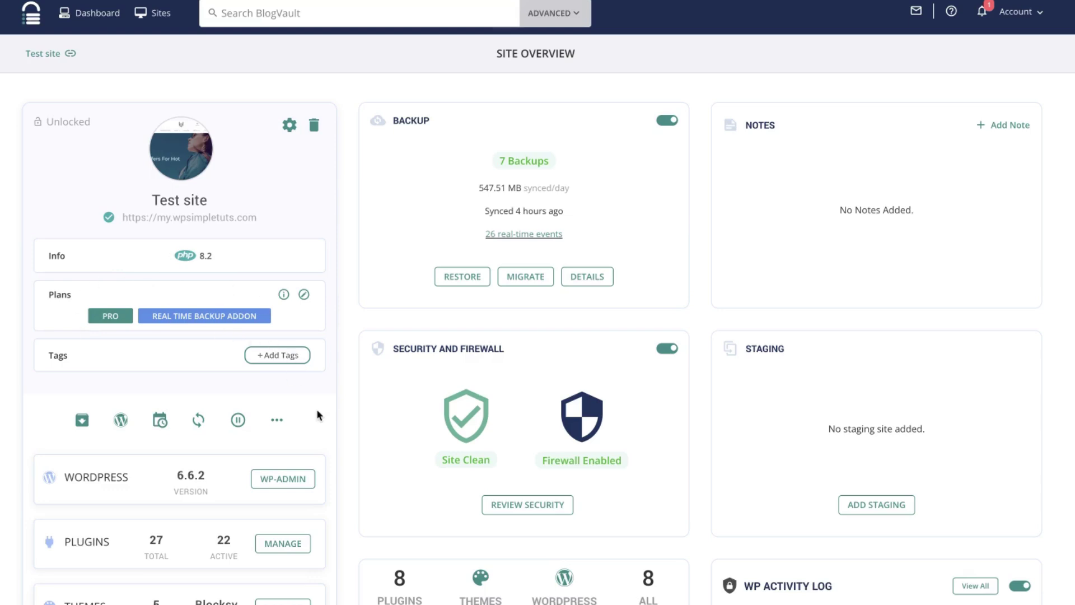
Review Test site's overview and check the available updates for plugins, themes and WordPress
scroll(317, 406, "down", 3)
scroll(244, 317, "down", 4)
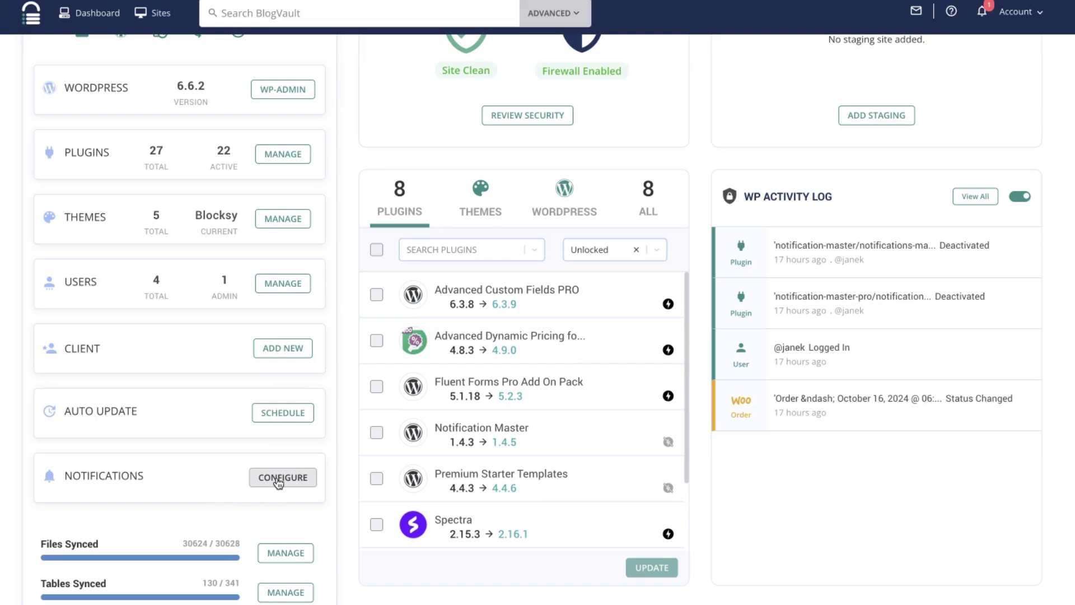
scroll(580, 425, "up", 1)
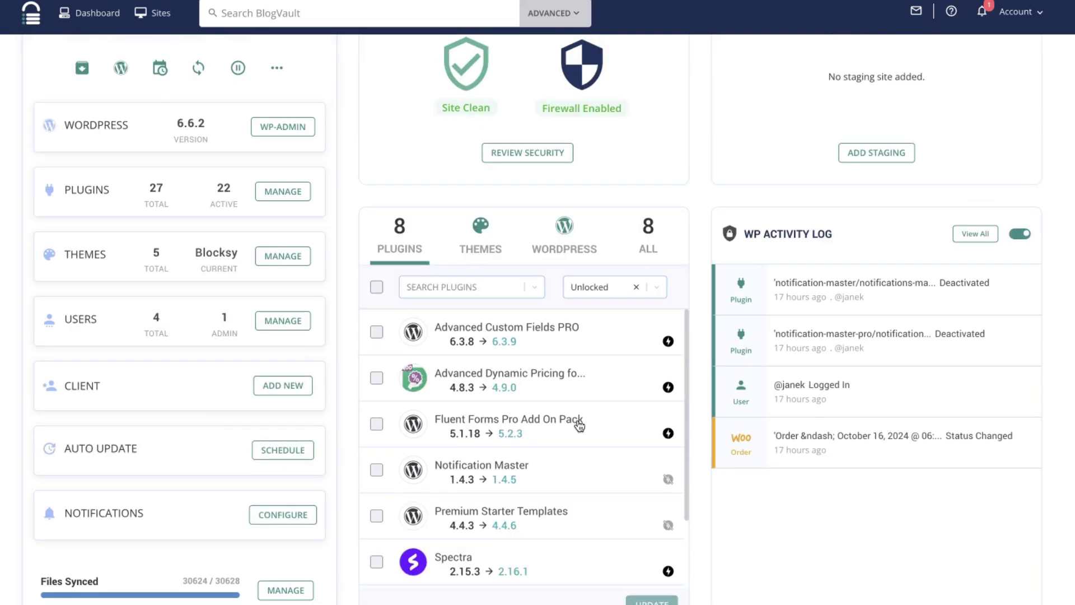
left_click(478, 244)
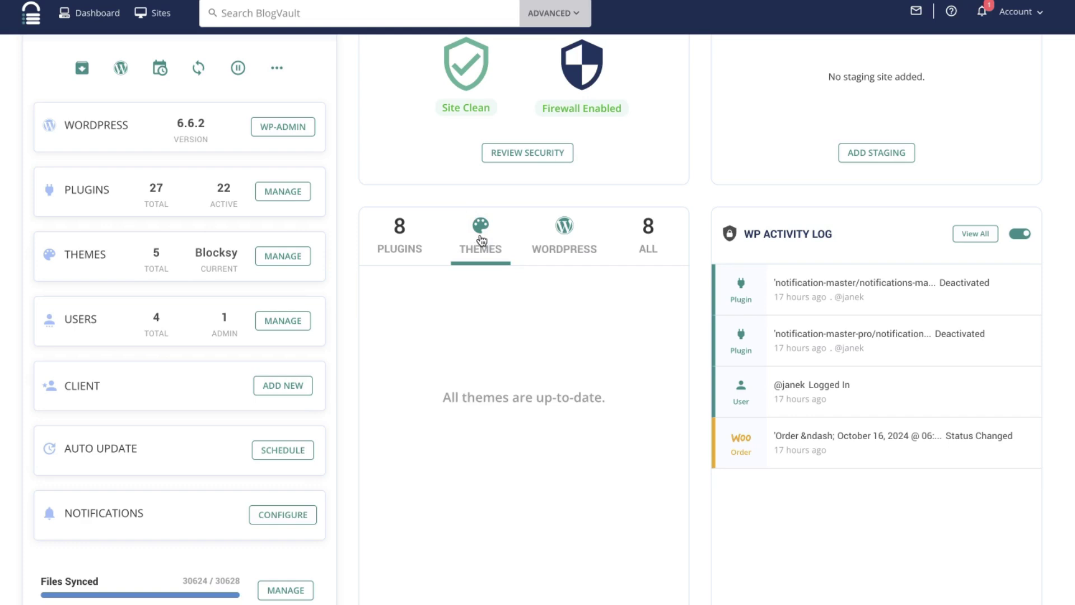
left_click(576, 238)
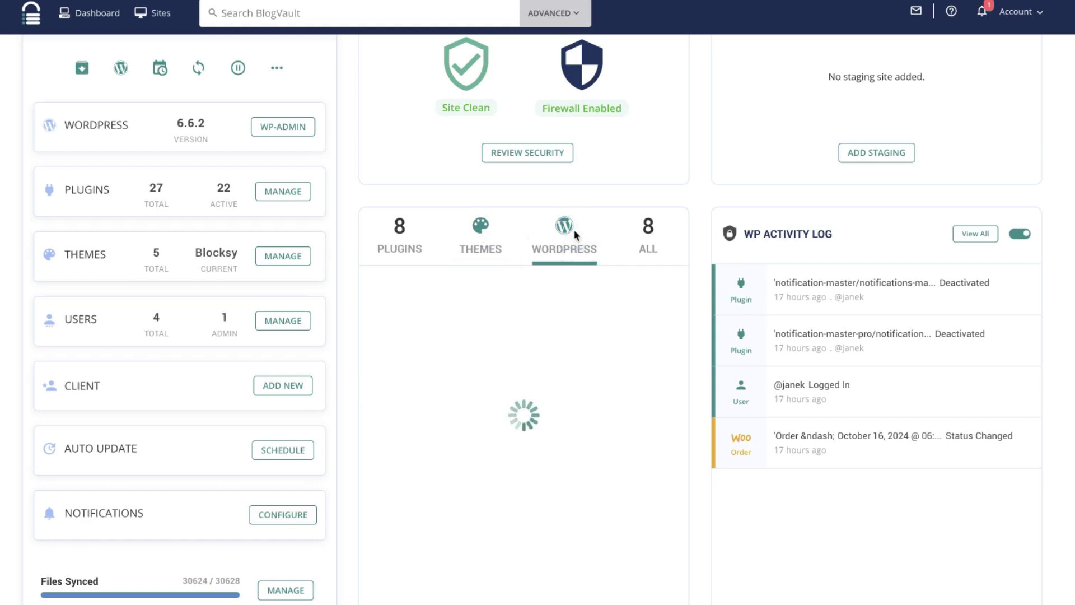
left_click(378, 238)
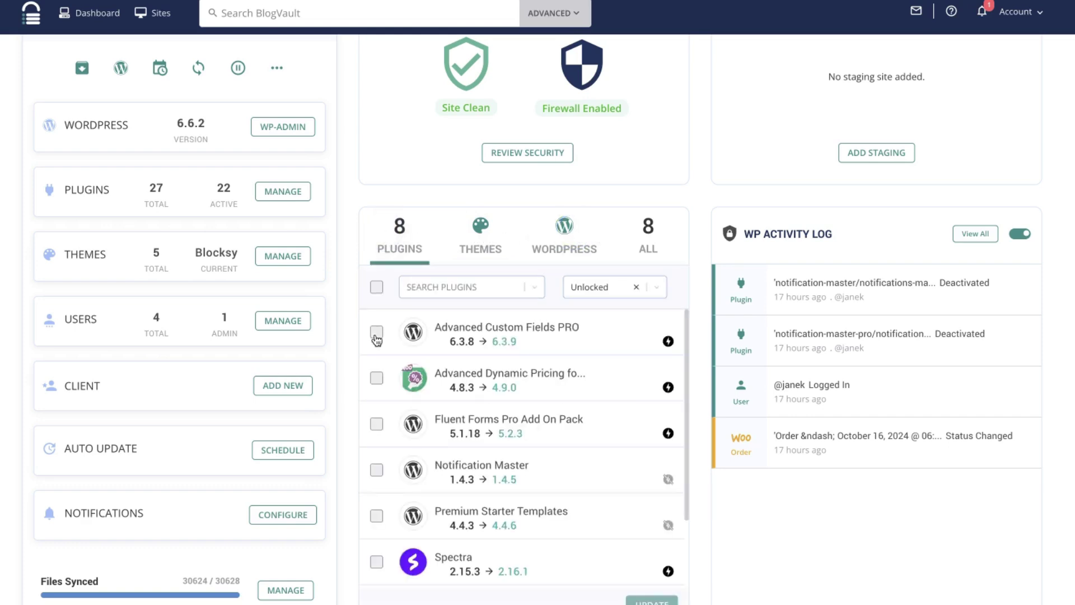
Update all outdated plugins on Test site using the Safe Update option and follow the upgrade progress
left_click(377, 290)
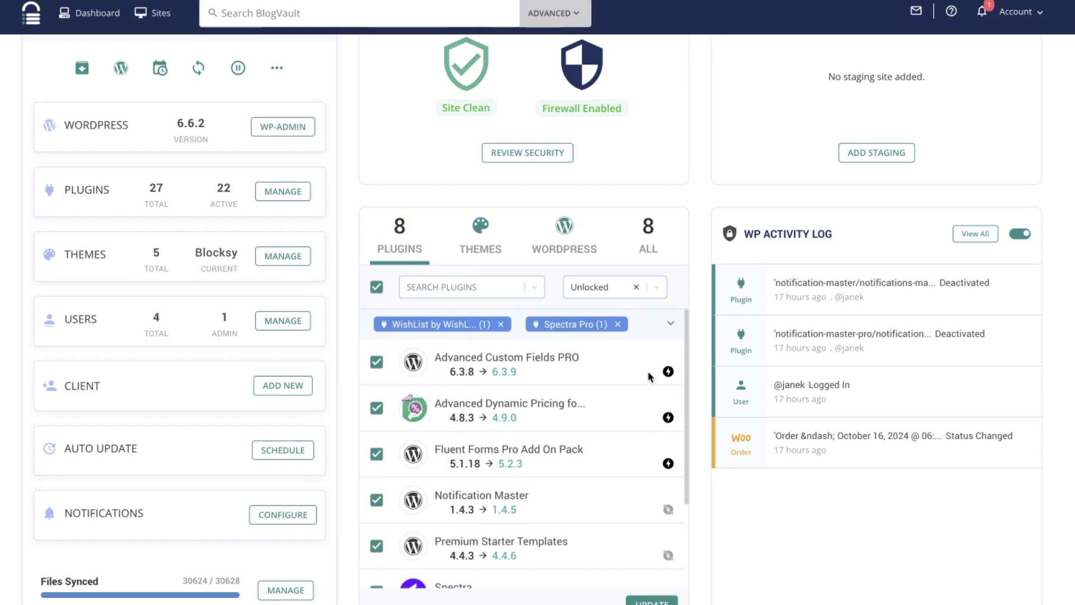
left_click(652, 601)
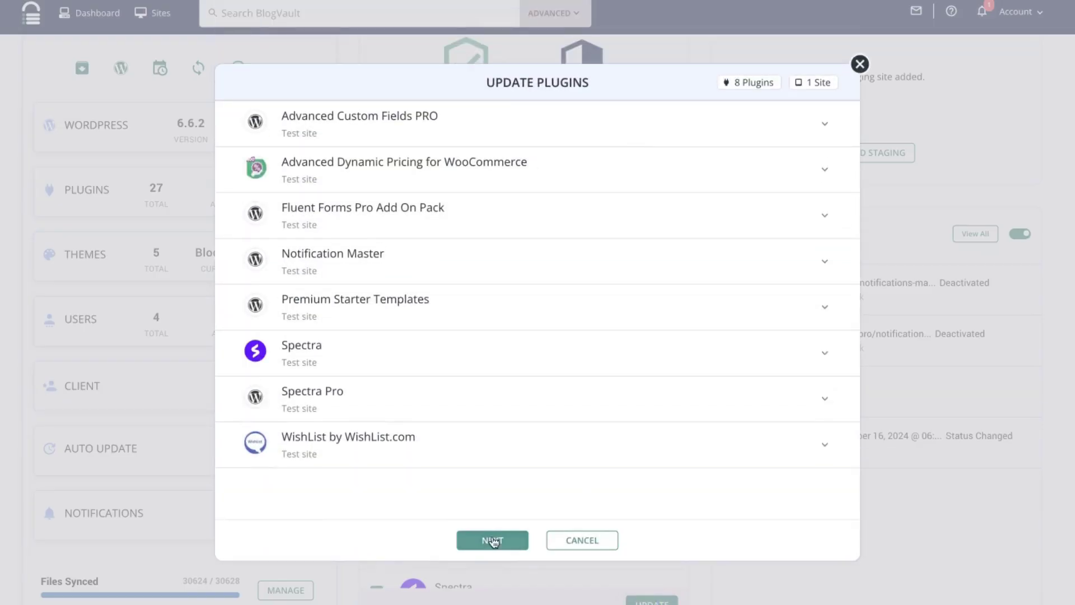
left_click(492, 540)
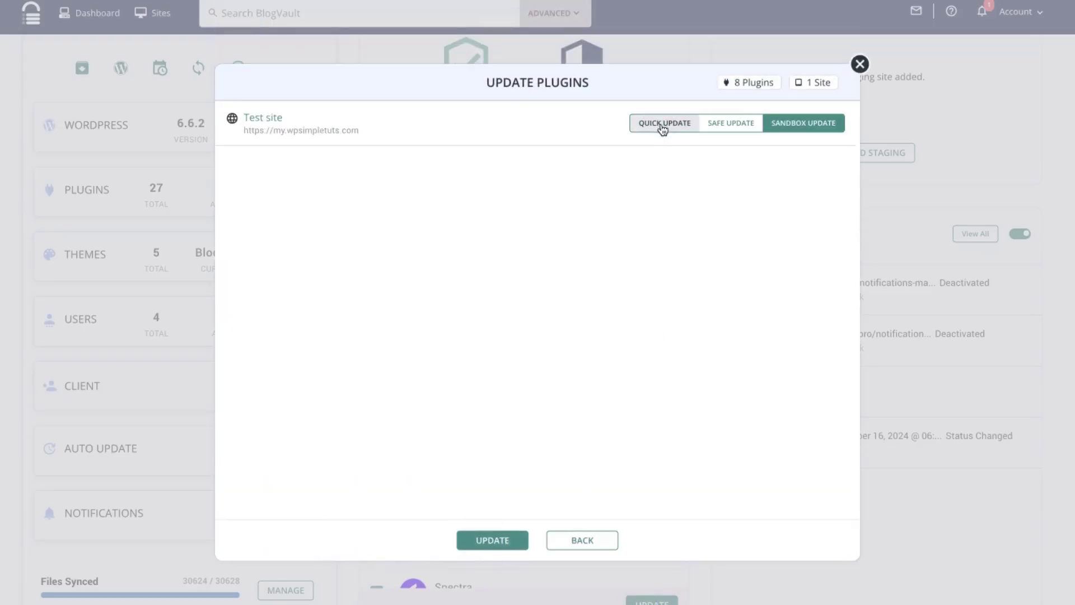
left_click(731, 123)
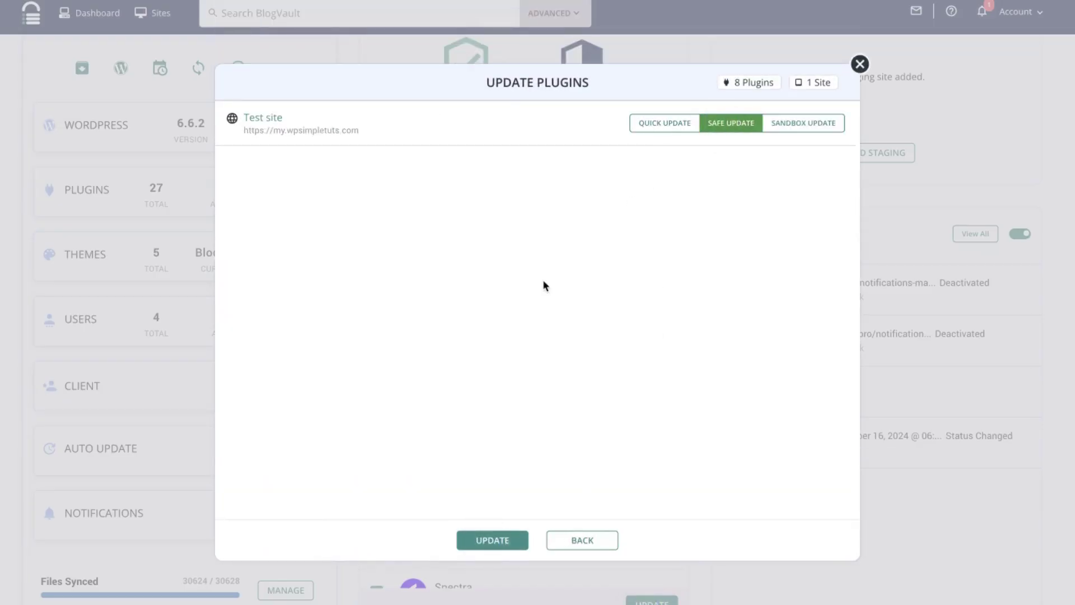
left_click(491, 540)
scroll(488, 538, "down", 1)
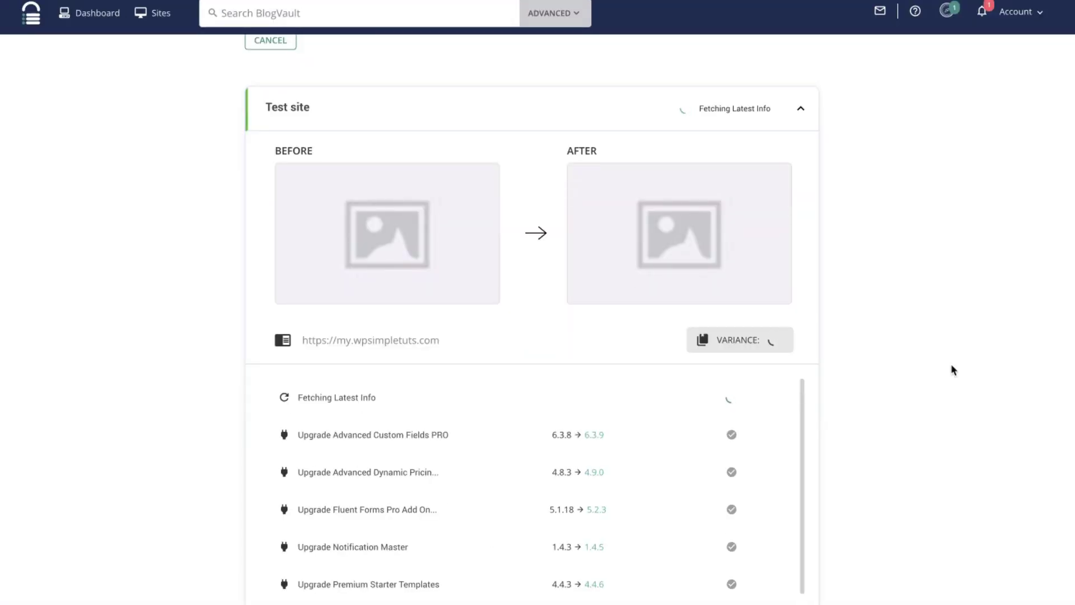
scroll(957, 396, "down", 1)
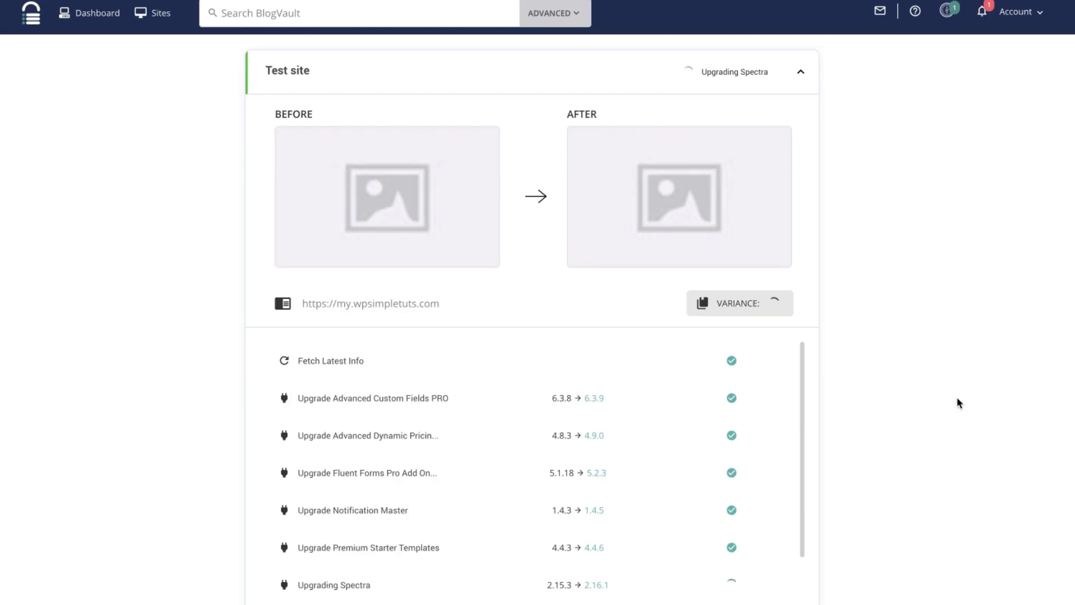
scroll(721, 494, "down", 2)
scroll(721, 494, "down", 1)
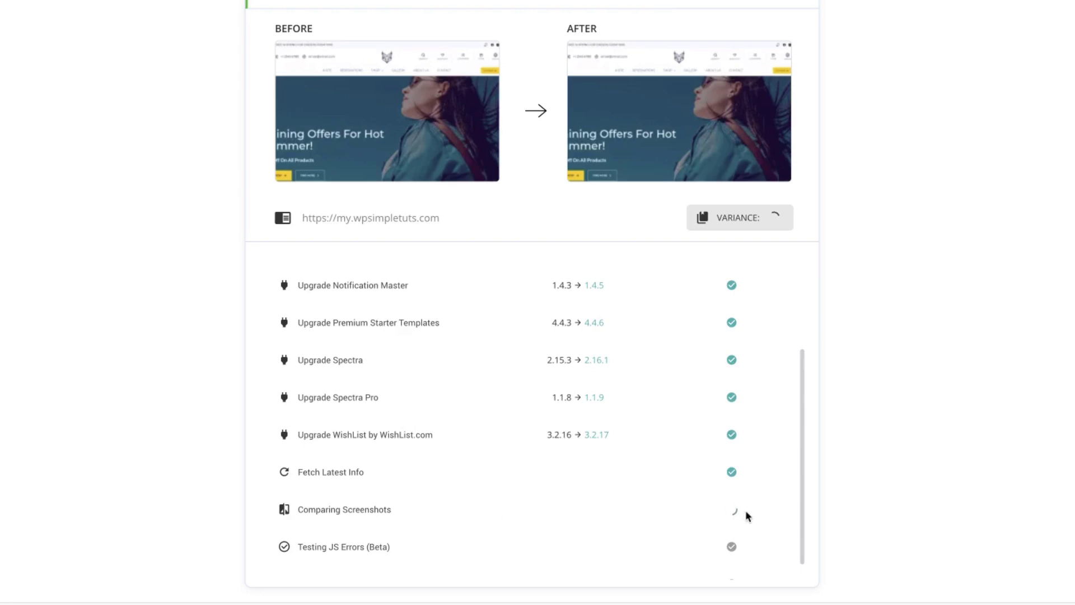
Check the plugin update status and the WP activity log in Test site's overview
scroll(782, 446, "down", 1)
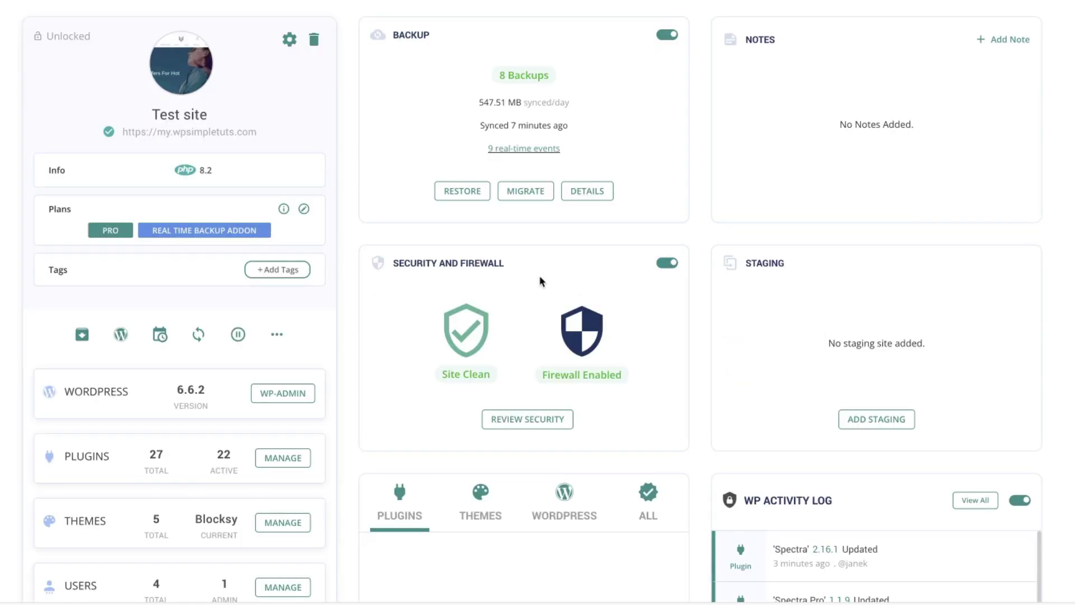
scroll(541, 280, "down", 6)
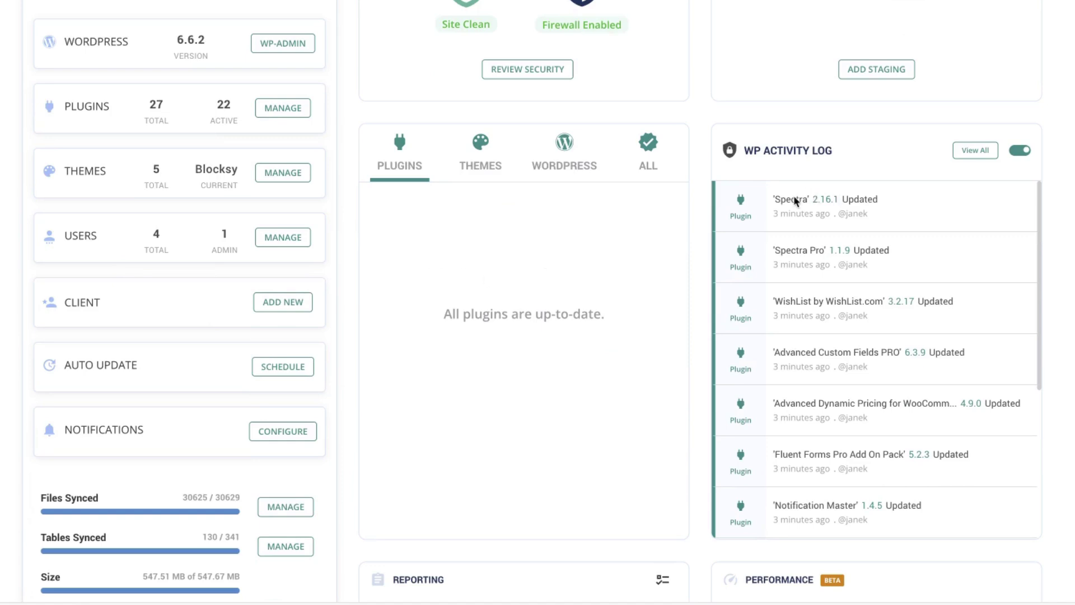
scroll(845, 449, "down", 3)
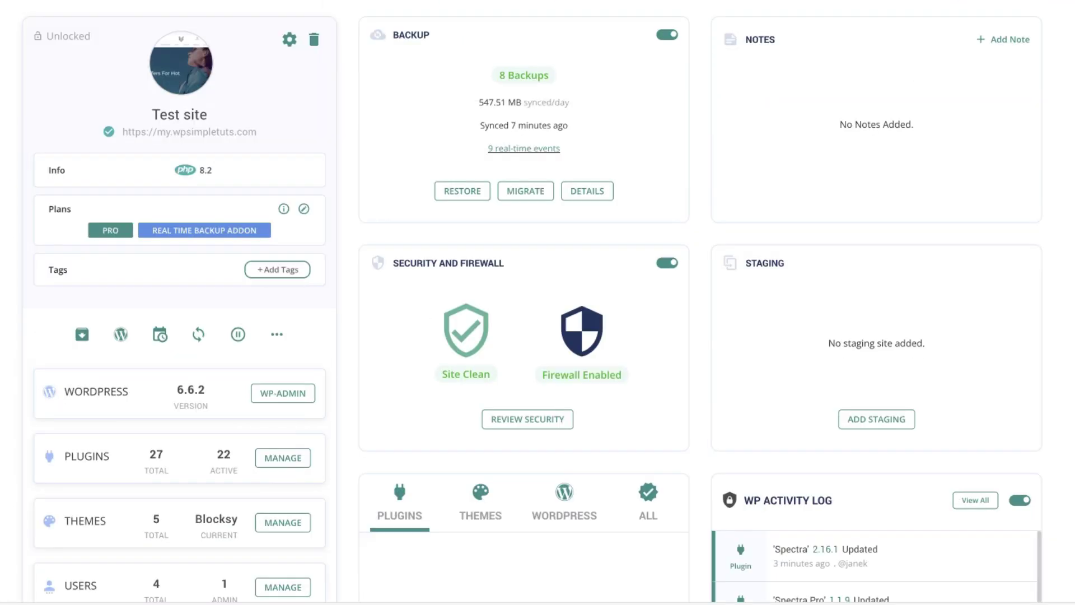
Start a restore of Test site's backup and choose the Oct 17th 2024, 07:28 AM version
left_click(455, 191)
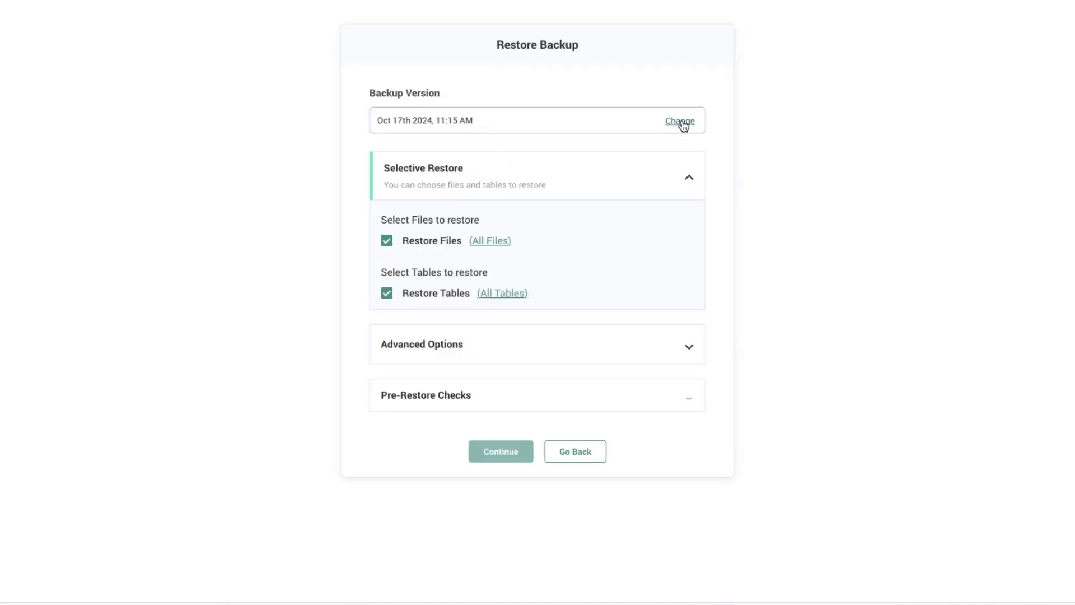
left_click(683, 126)
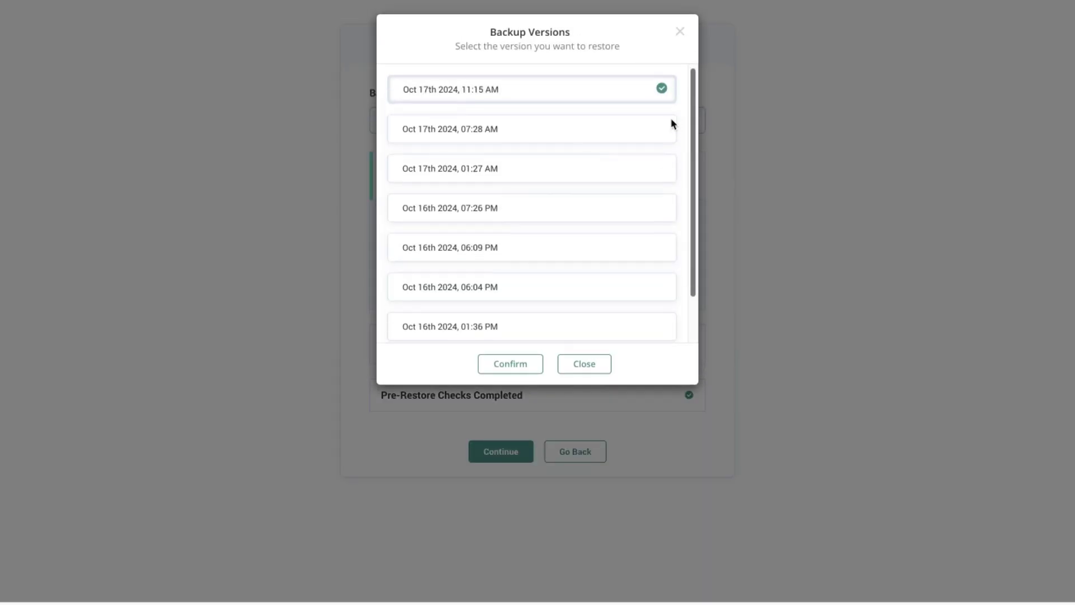
scroll(480, 140, "down", 1)
scroll(490, 157, "down", 1)
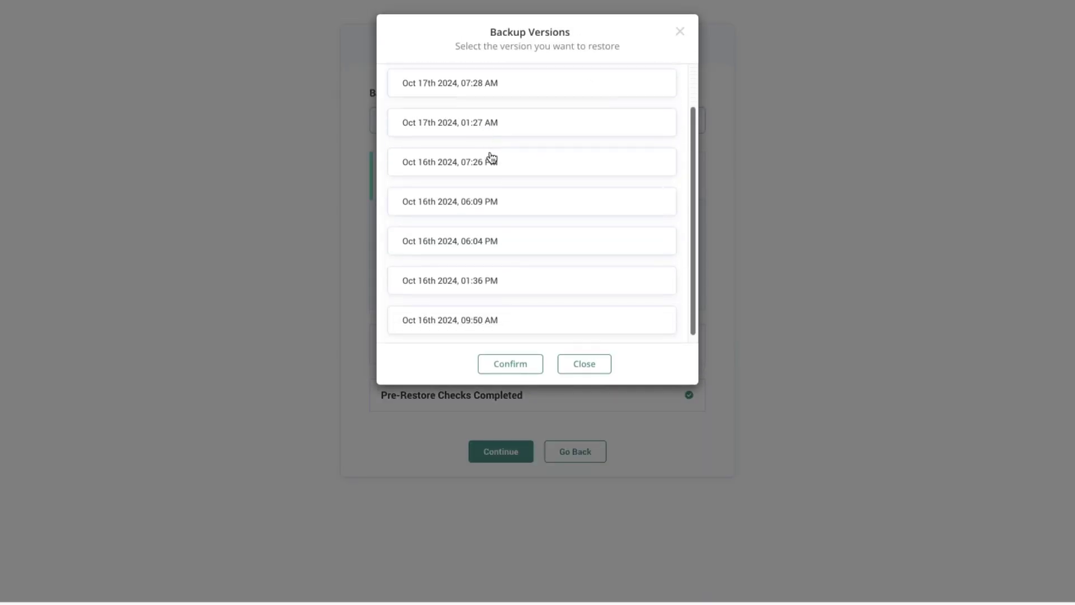
scroll(528, 277, "up", 2)
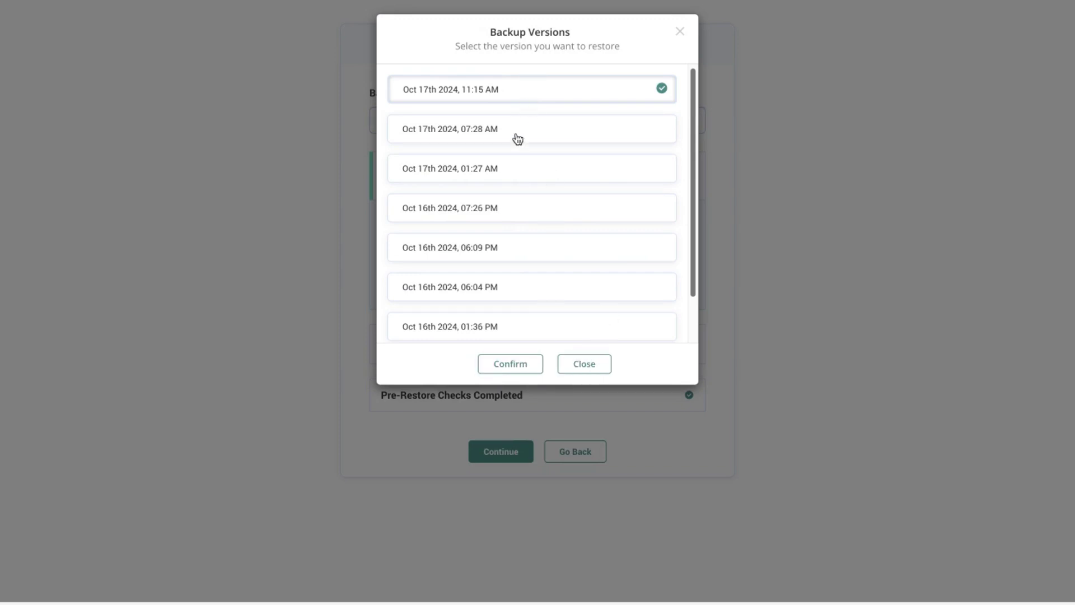
left_click(533, 129)
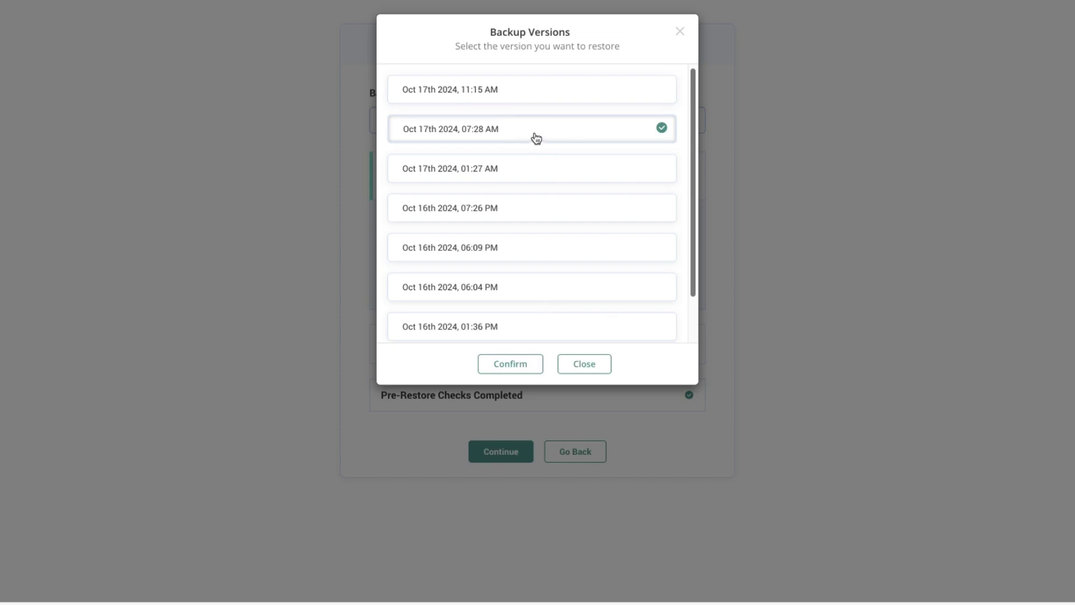
left_click(508, 363)
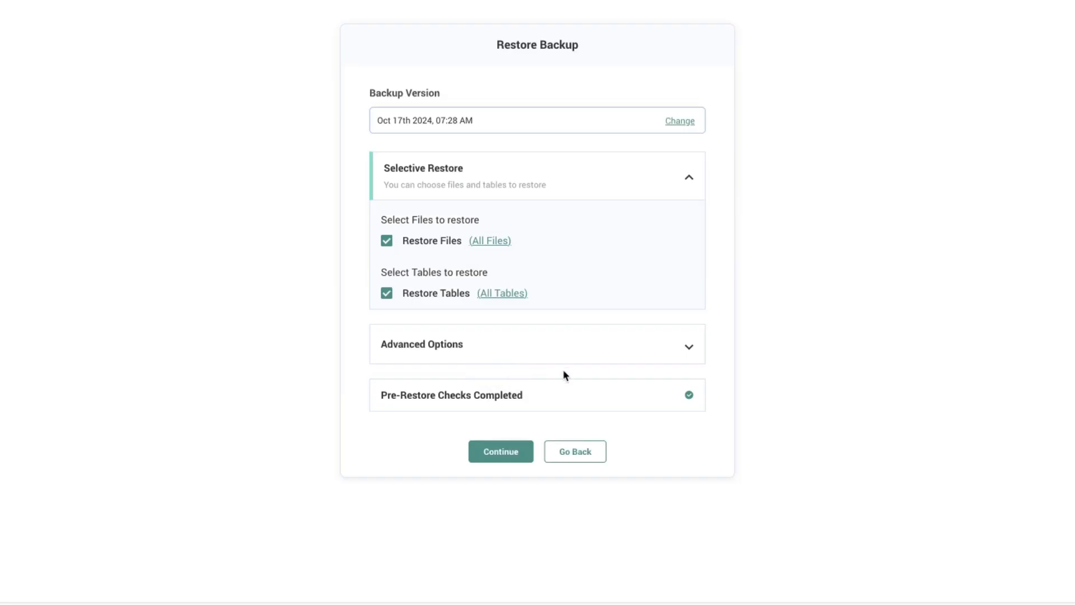
Deselect all files in the restore's file selection and expand the wp-content folder
left_click(495, 244)
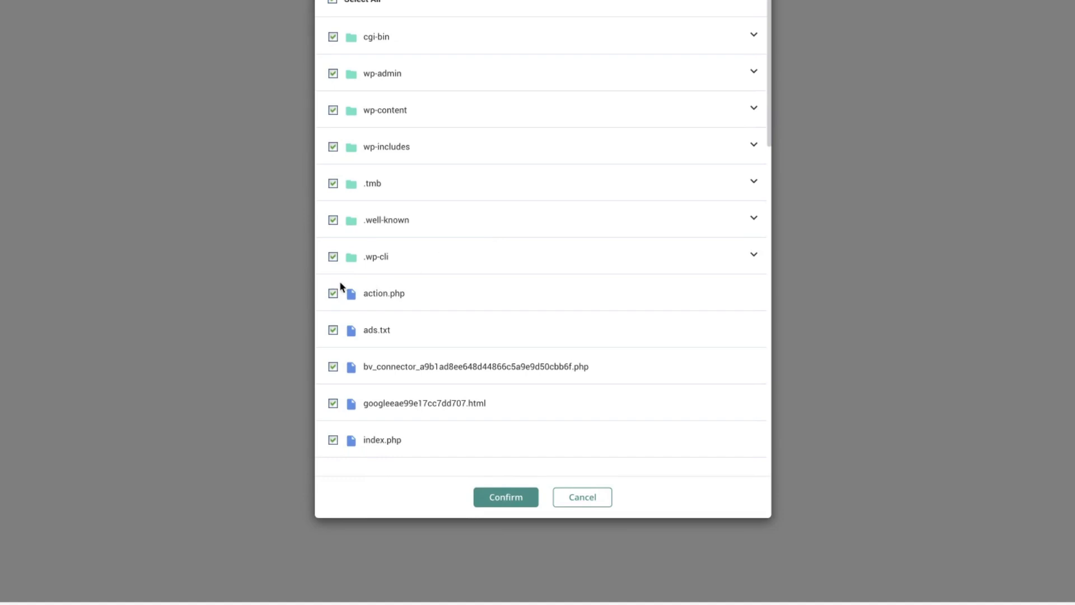
left_click(332, 2)
scroll(398, 303, "down", 8)
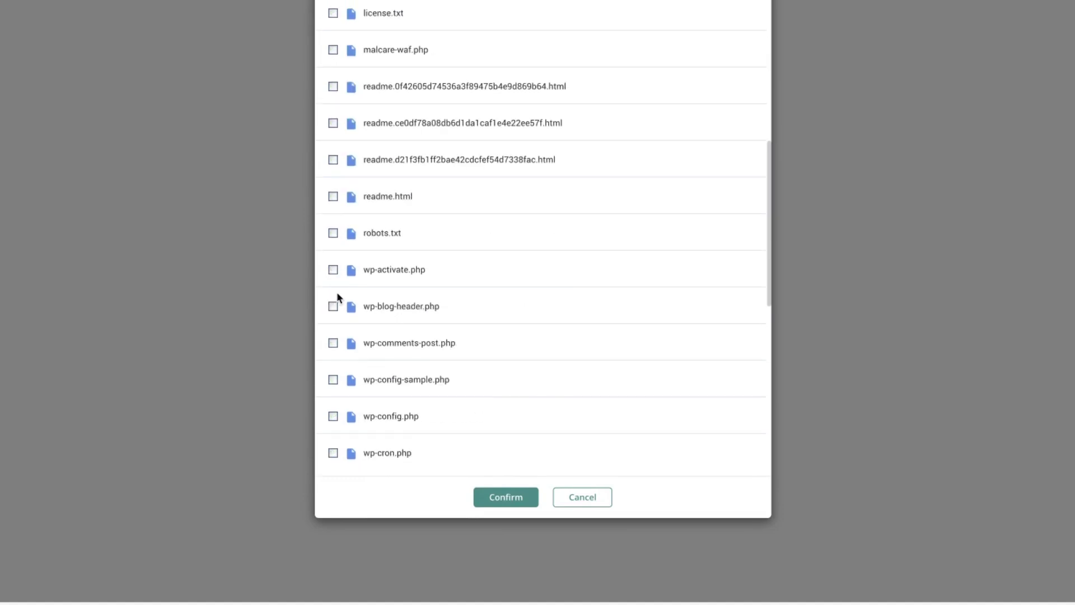
scroll(337, 264, "up", 8)
left_click(333, 110)
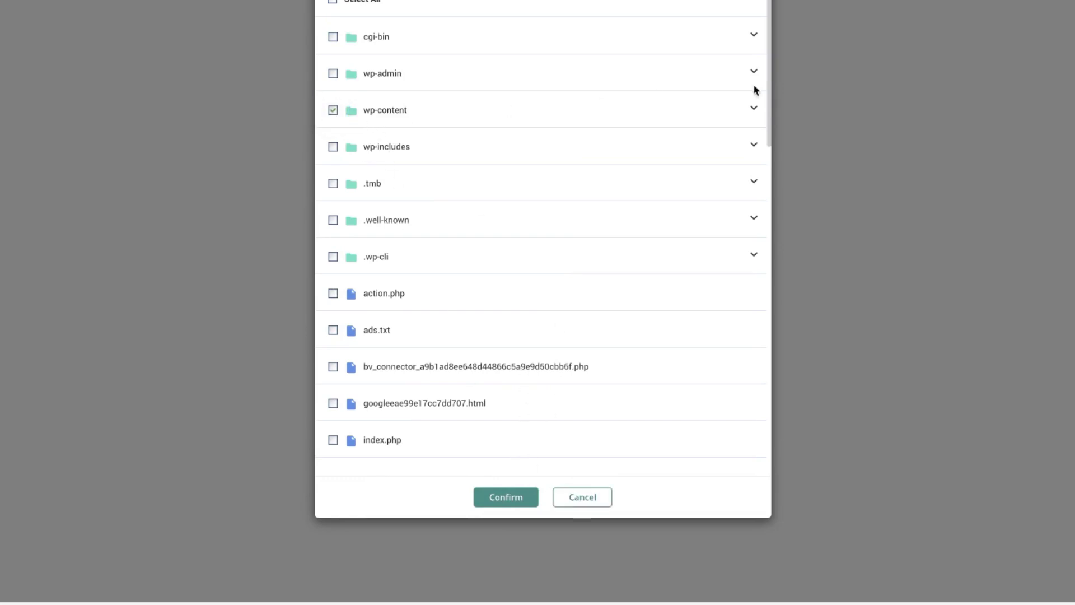
left_click(750, 112)
left_click(333, 110)
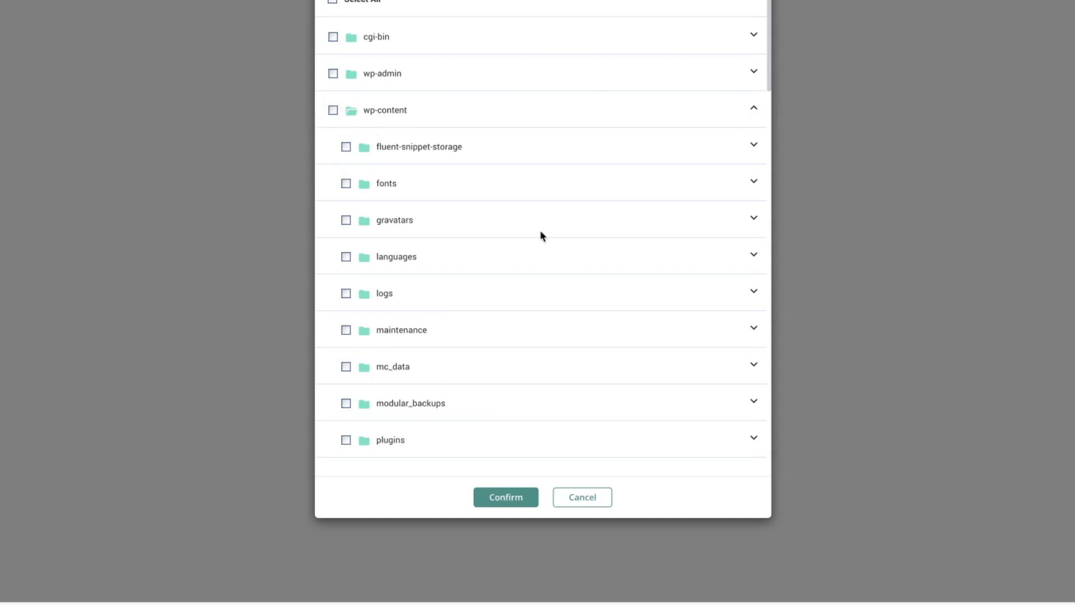
Select only the fluentformpro folder inside wp-content's plugins folder as the files to restore
scroll(540, 230, "down", 3)
scroll(542, 236, "down", 2)
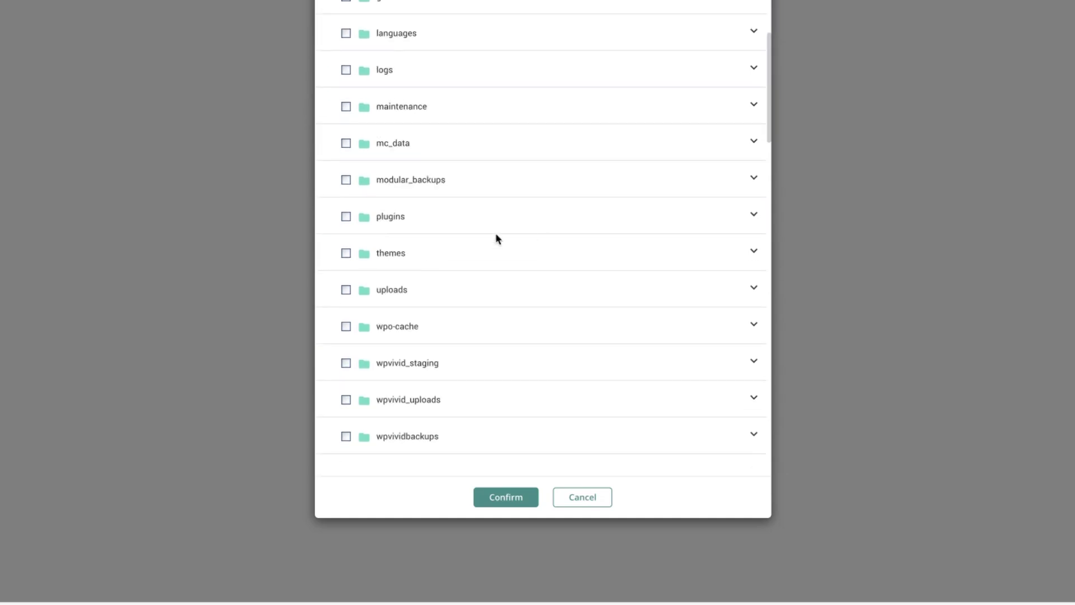
left_click(726, 216)
scroll(629, 231, "down", 3)
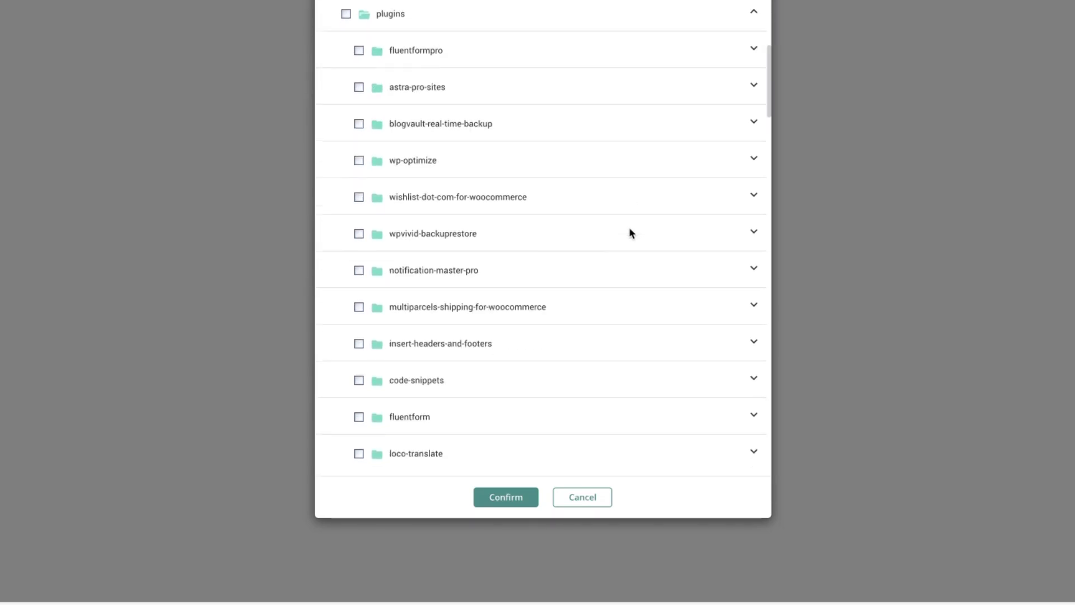
scroll(595, 250, "down", 3)
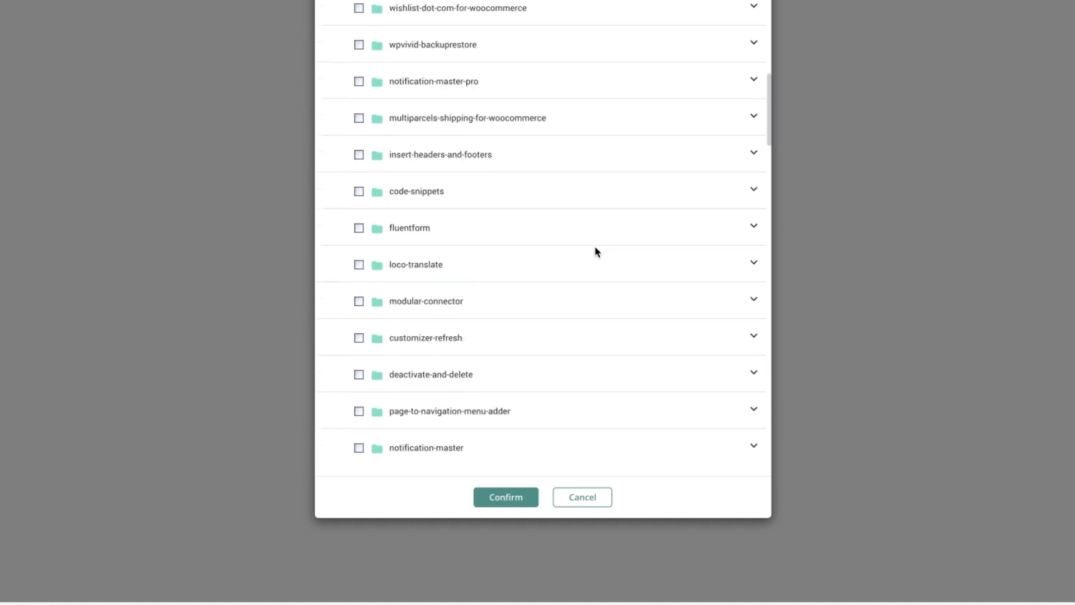
scroll(343, 85, "up", 3)
left_click(359, 52)
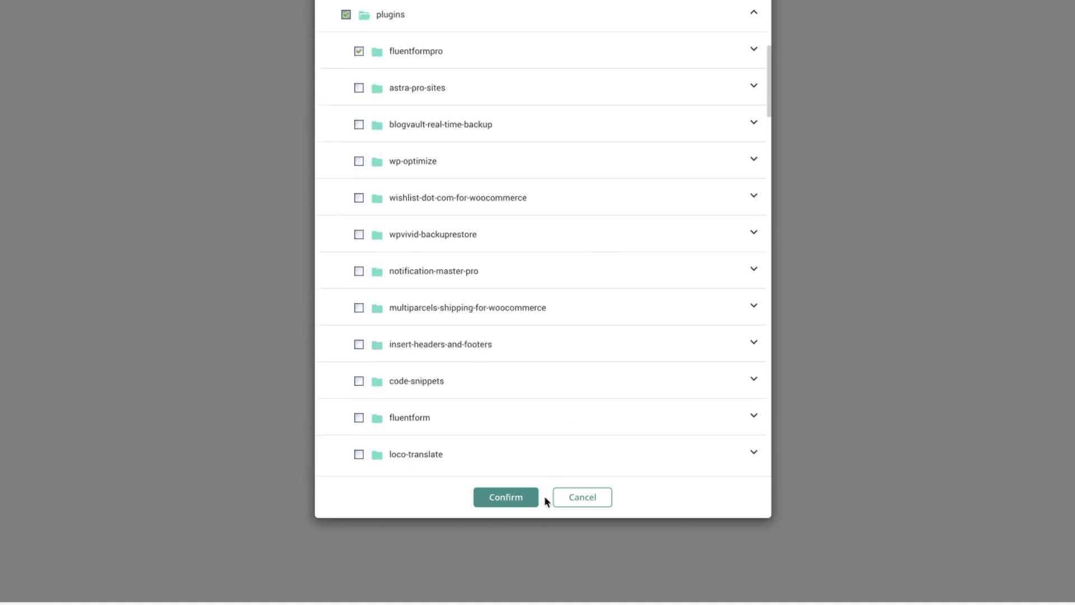
left_click(511, 498)
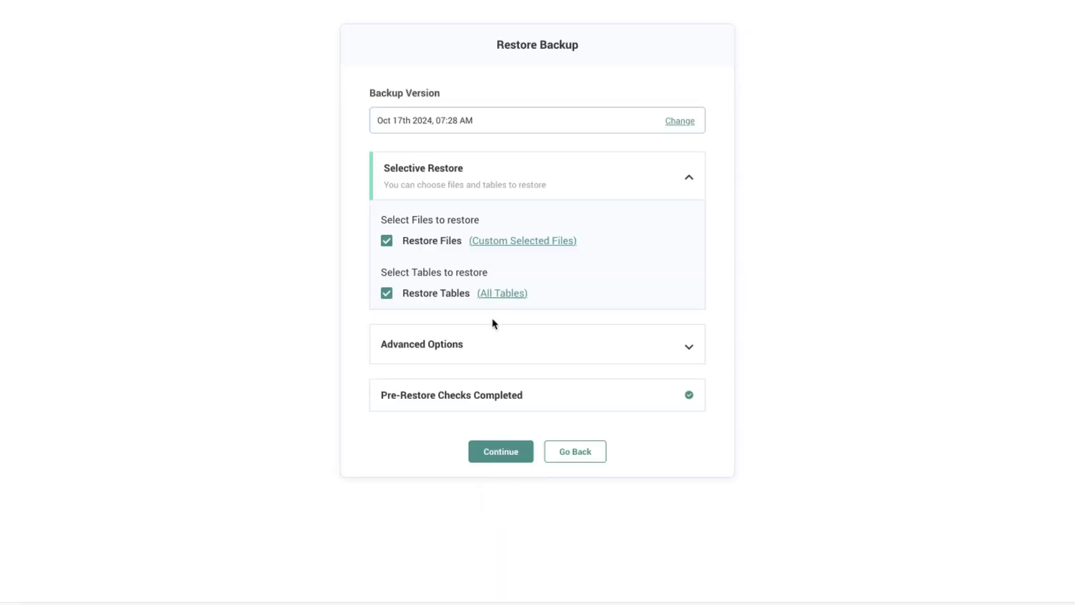
View the database tables available to restore, then leave the restore form without running it
left_click(502, 296)
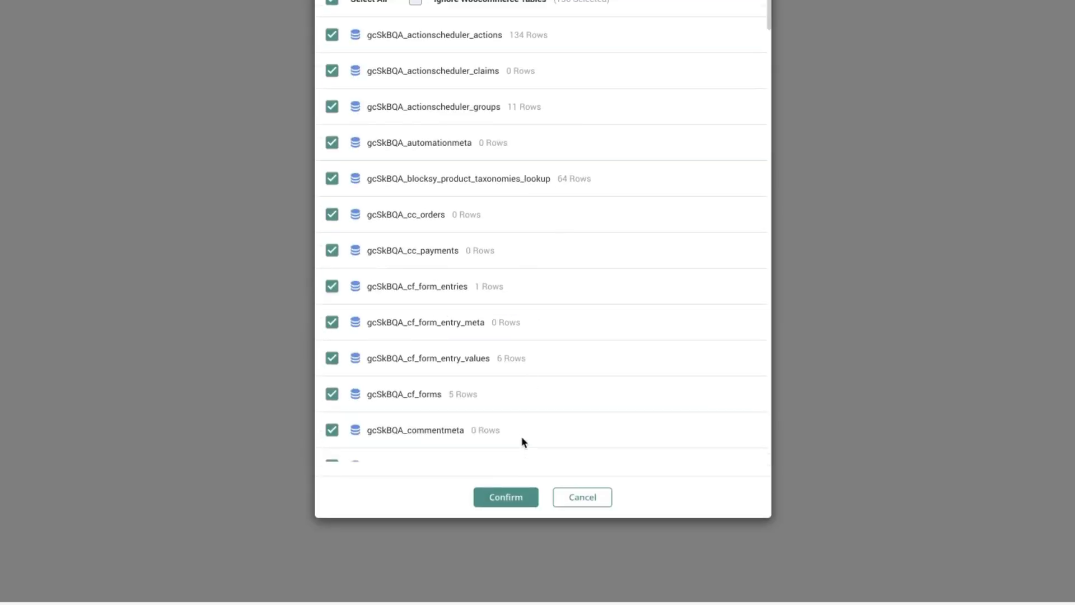
left_click(572, 498)
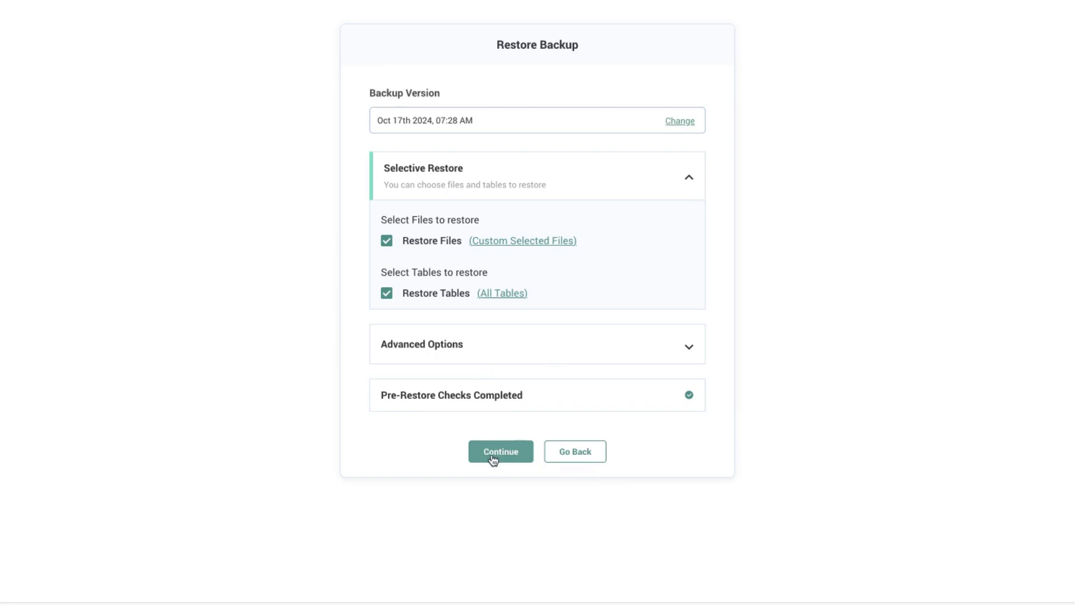
left_click(576, 455)
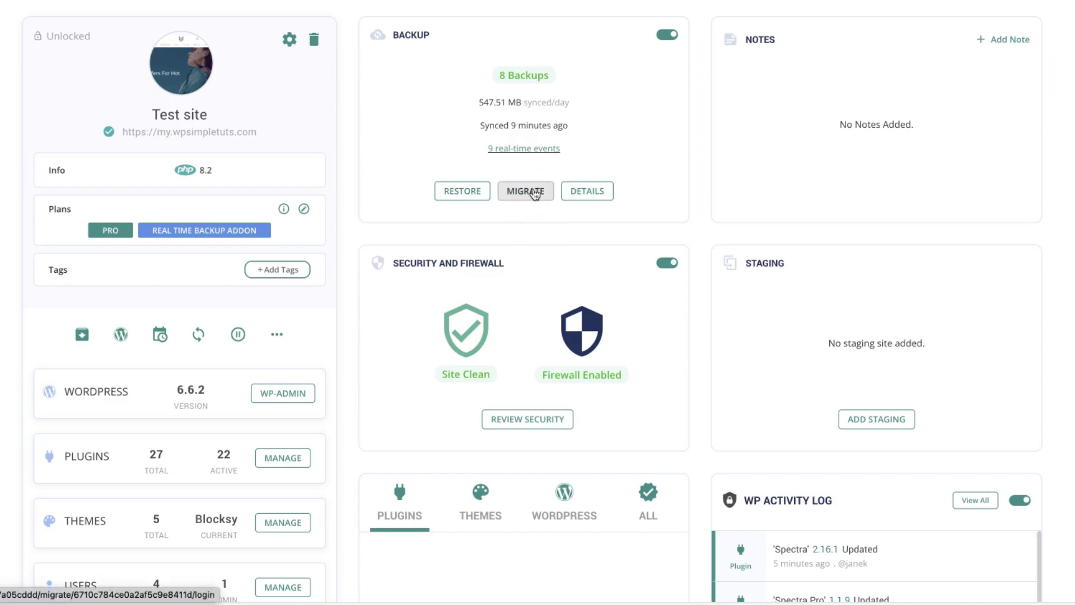
Open the migration form for Test site's backup and view the backup versions without changing the selection
left_click(510, 190)
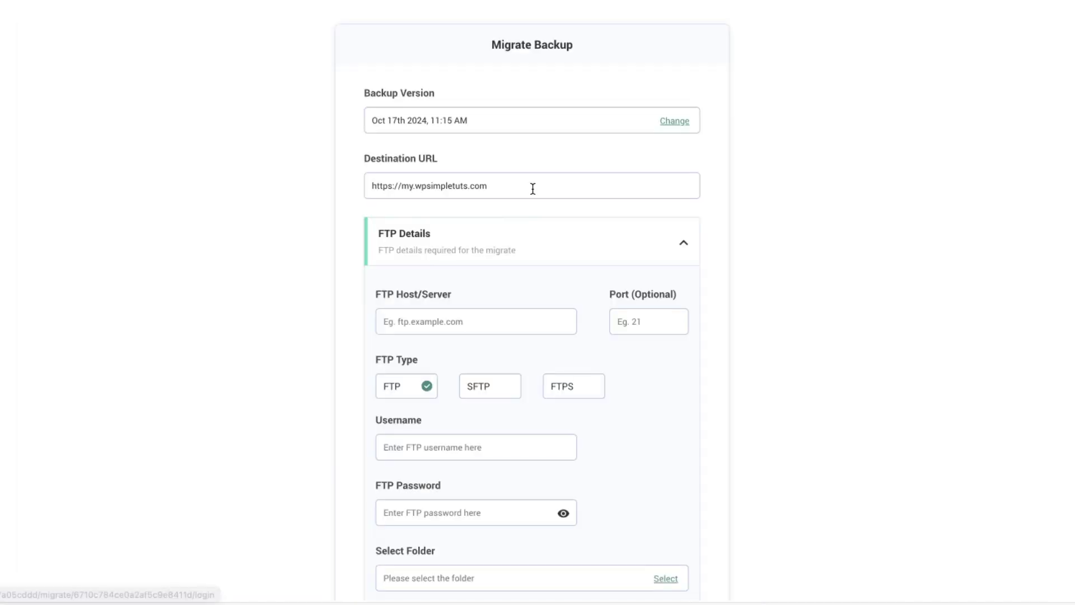
left_click(675, 122)
left_click(584, 363)
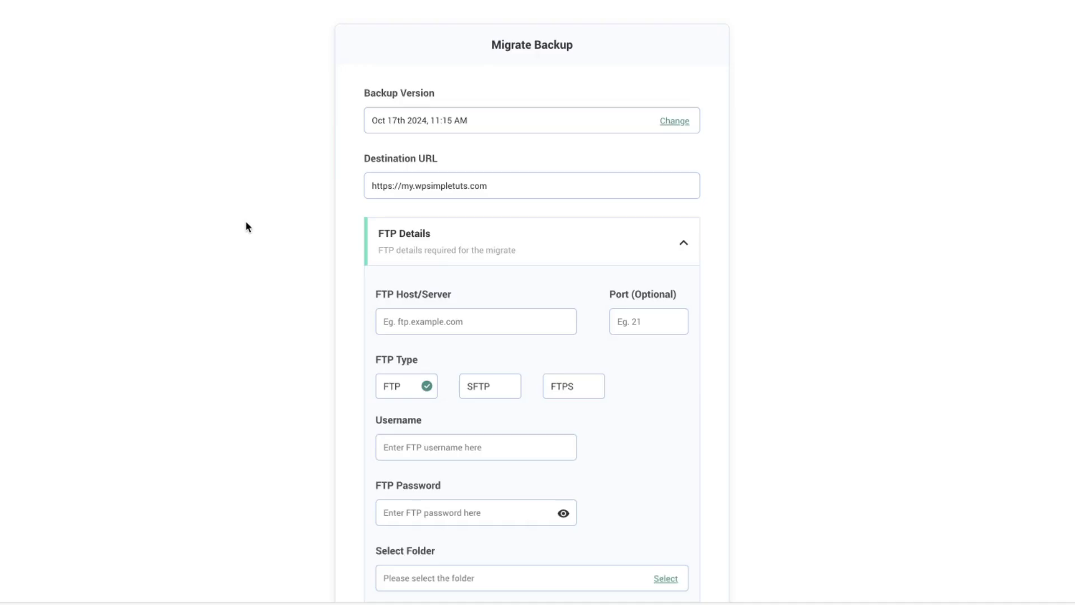
Review the remaining sections of the migration form, then leave it without running the migration
scroll(245, 220, "down", 5)
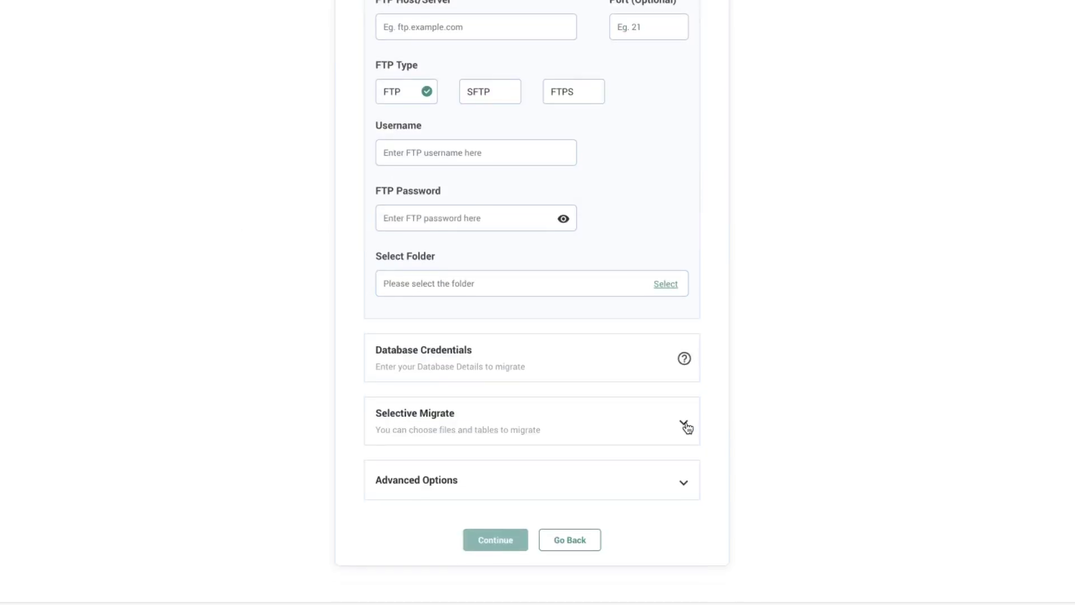
left_click(585, 542)
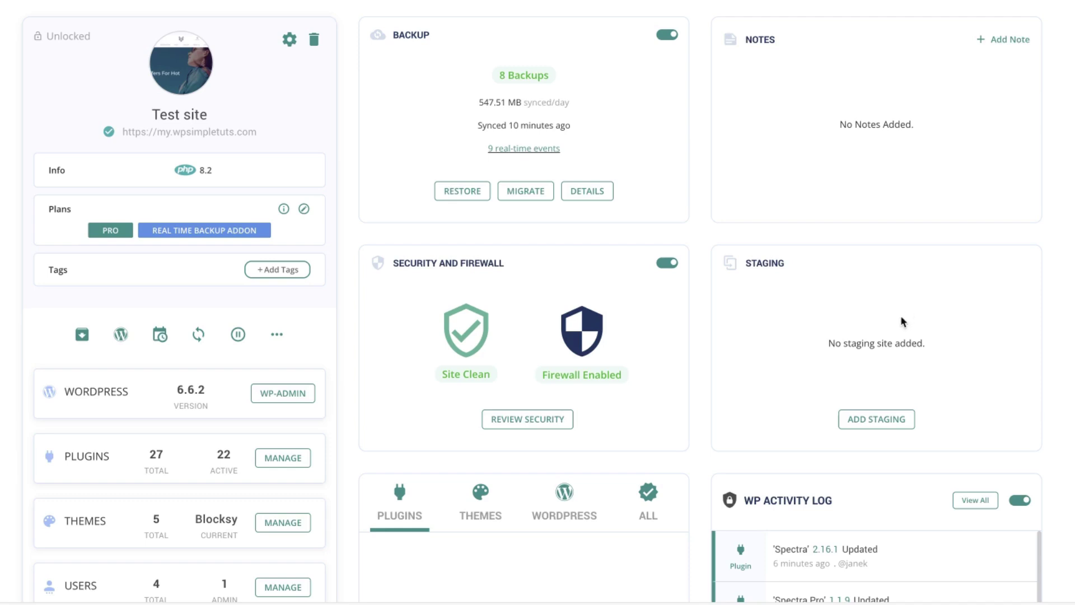
Start adding a staging site for Test site and choose the Oct 17th 2024, 07:28 AM backup version
left_click(874, 419)
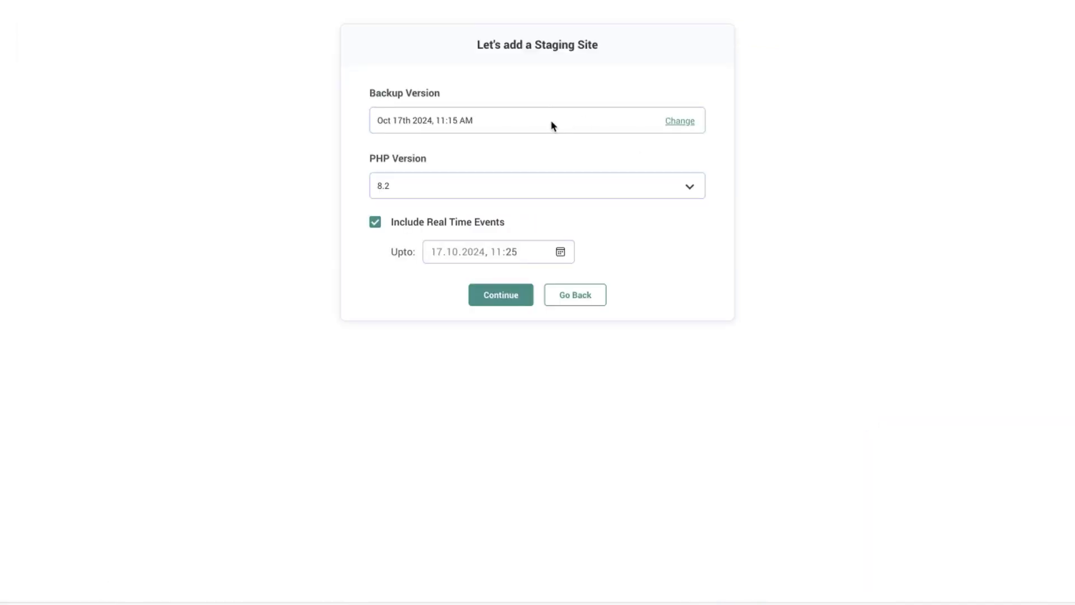
left_click(678, 124)
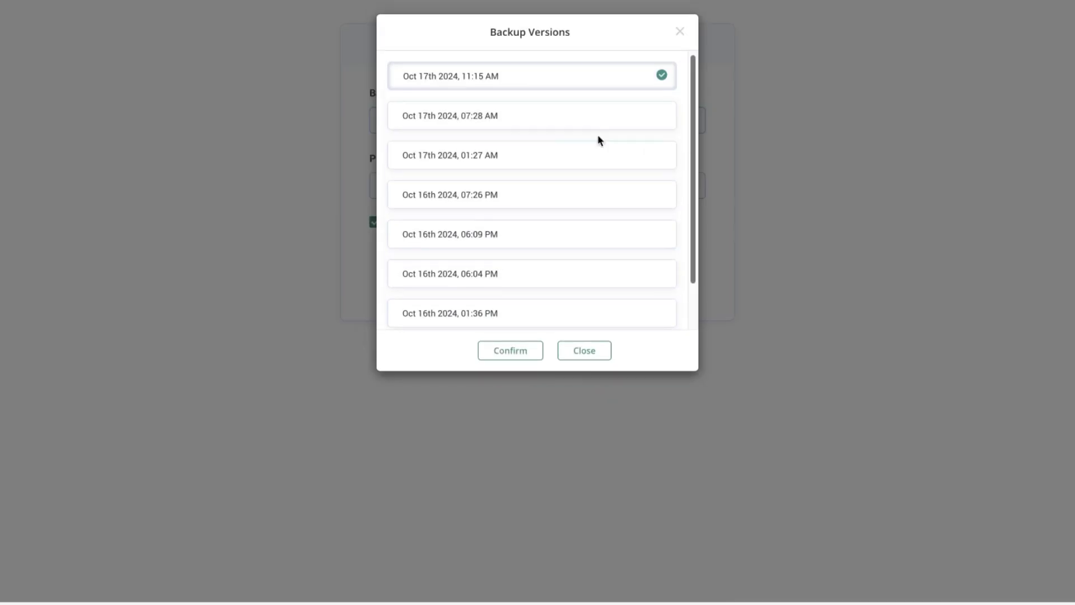
left_click(527, 117)
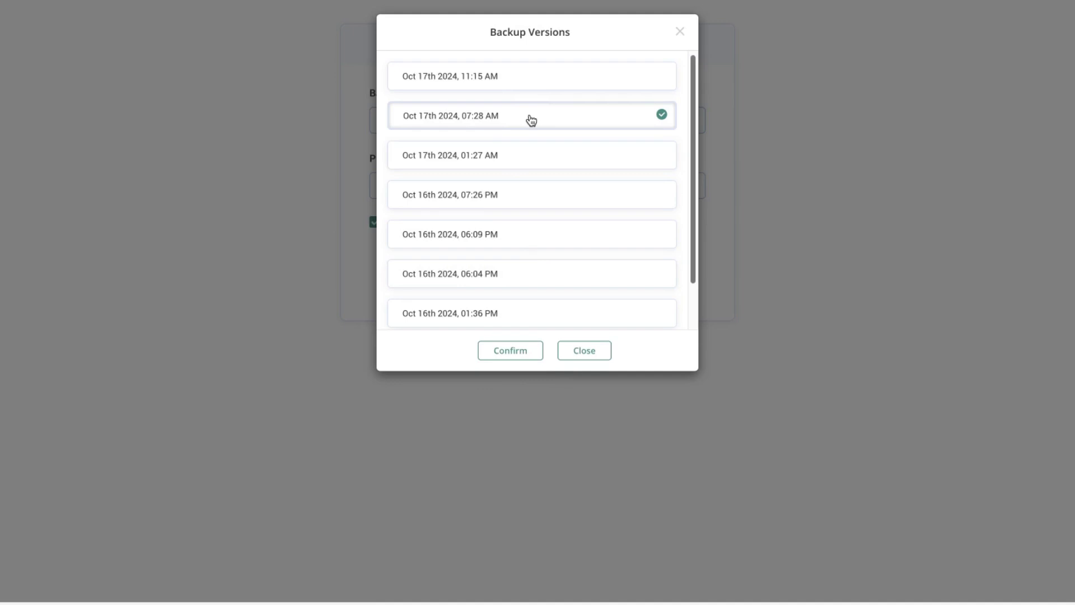
left_click(535, 74)
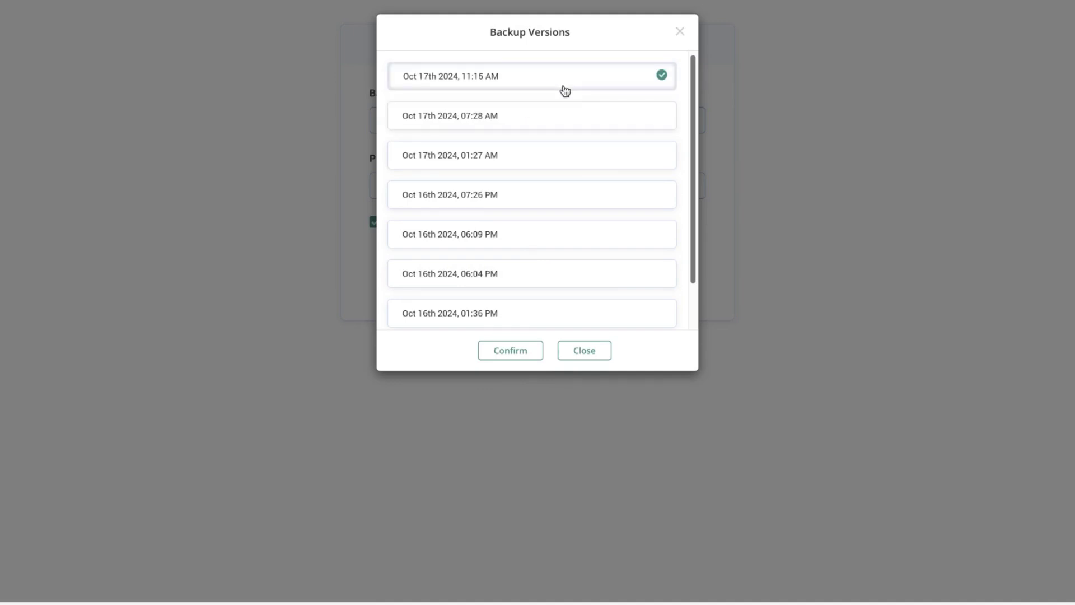
left_click(539, 115)
left_click(516, 354)
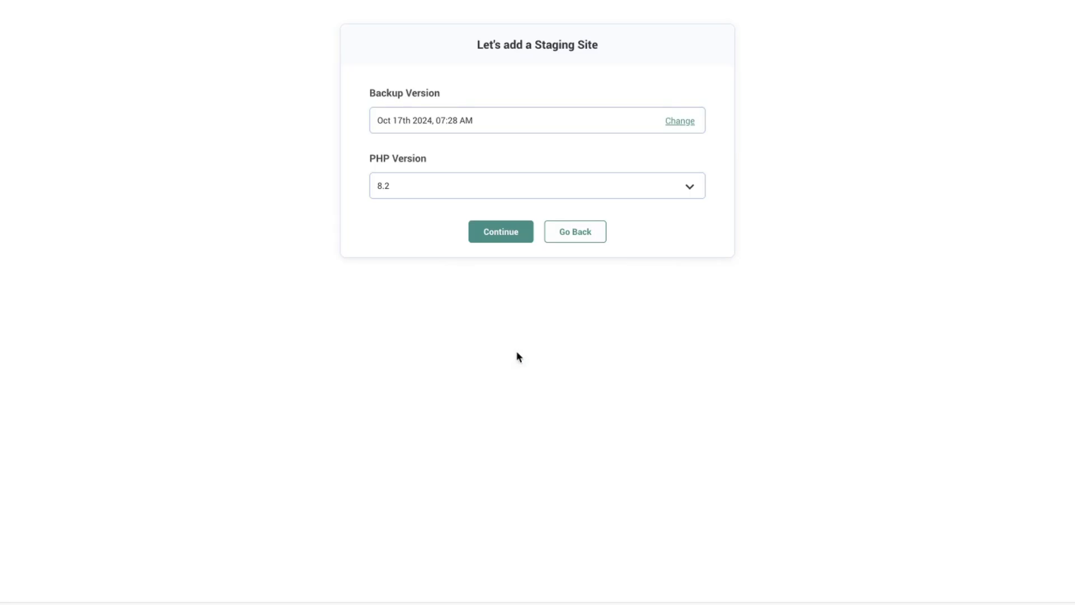
Keep PHP version 8.2 for the staging site and create it
left_click(402, 187)
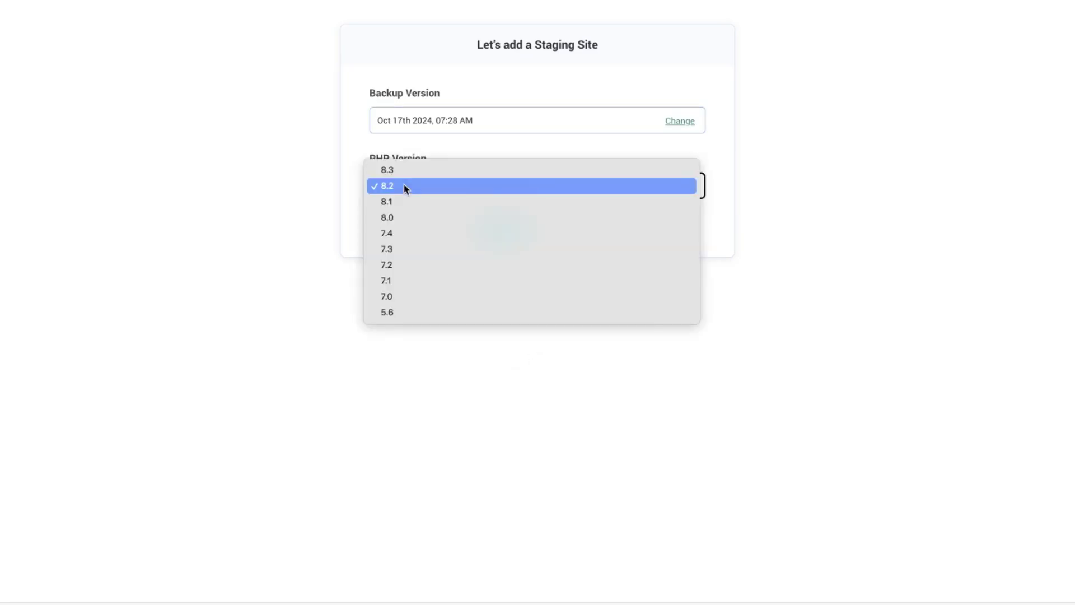
left_click(405, 188)
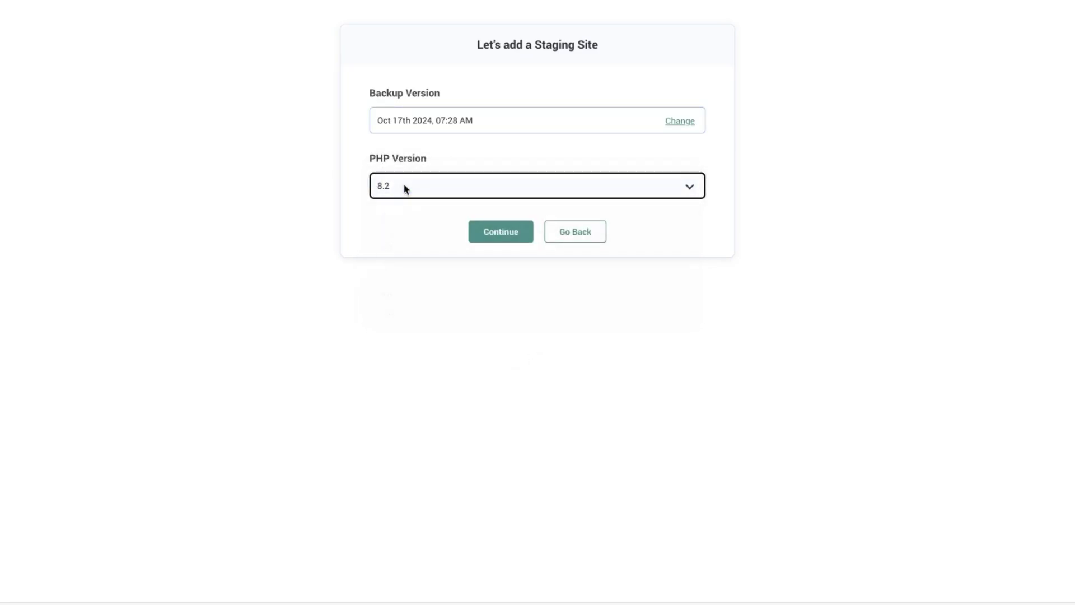
left_click(512, 236)
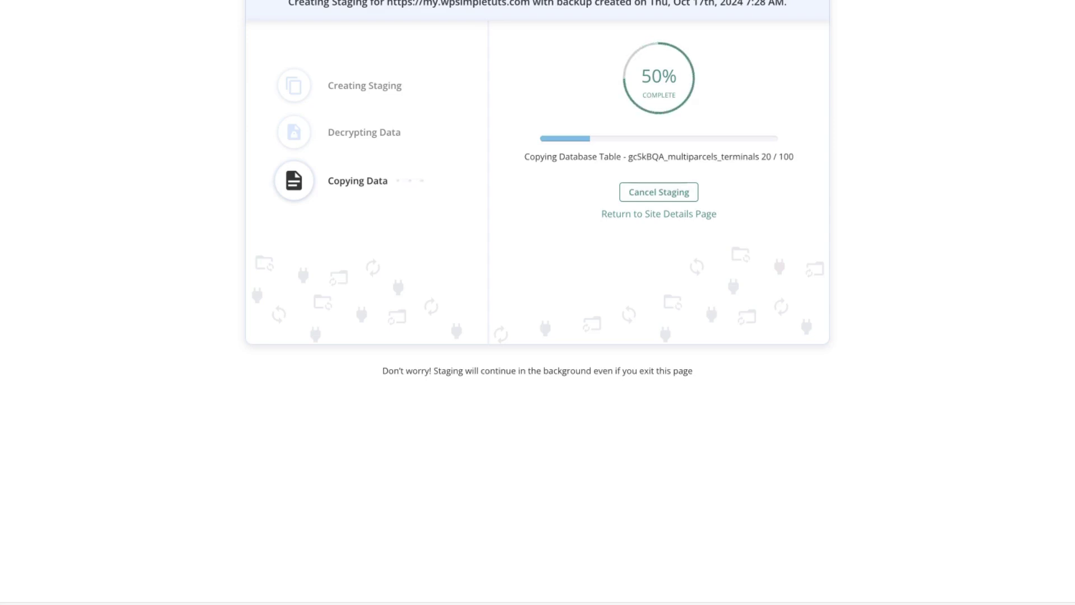
scroll(933, 404, "up", 1)
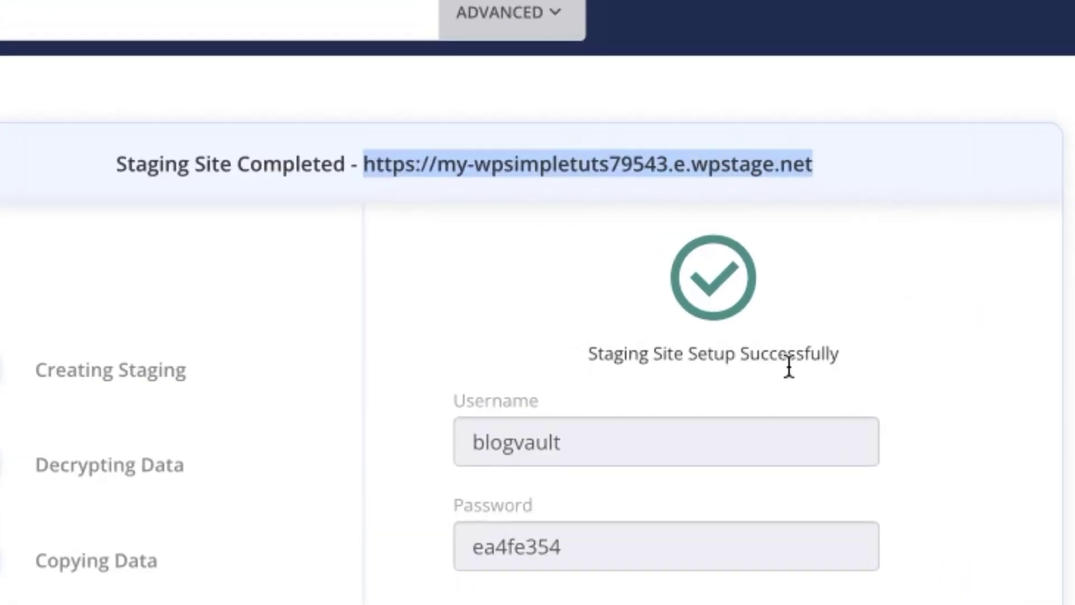
Copy the staging site's username and open the staging site's WordPress admin
left_click(468, 230)
left_click(511, 230)
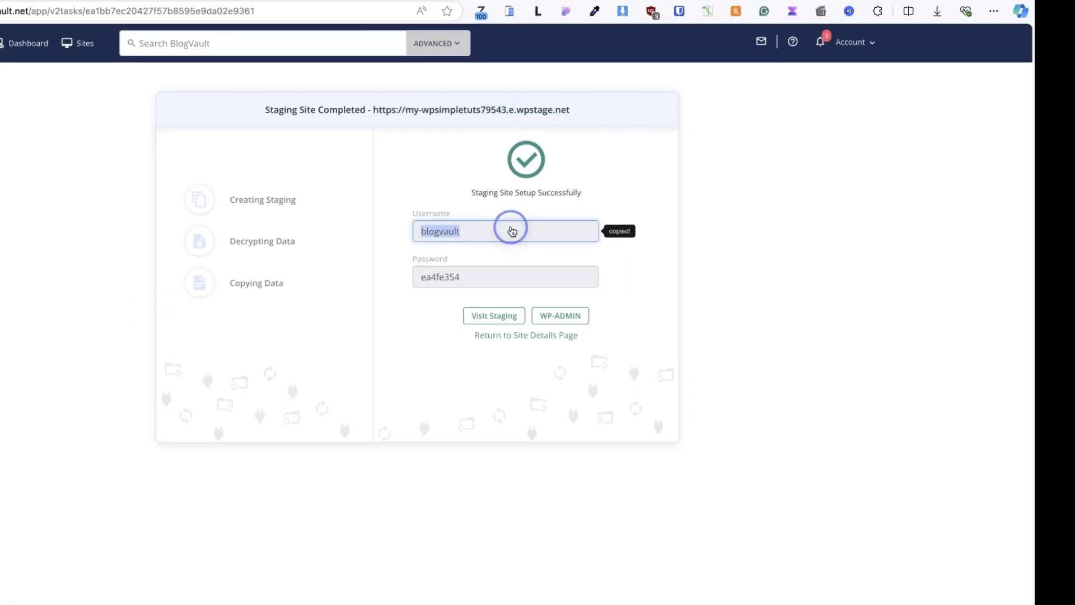
left_click(764, 216)
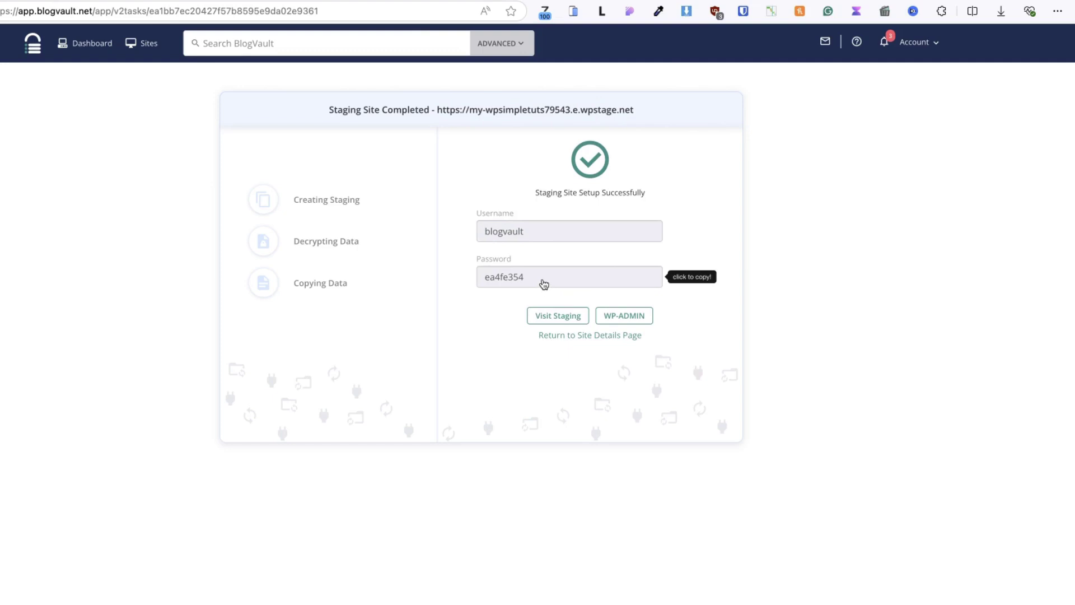
left_click(631, 315)
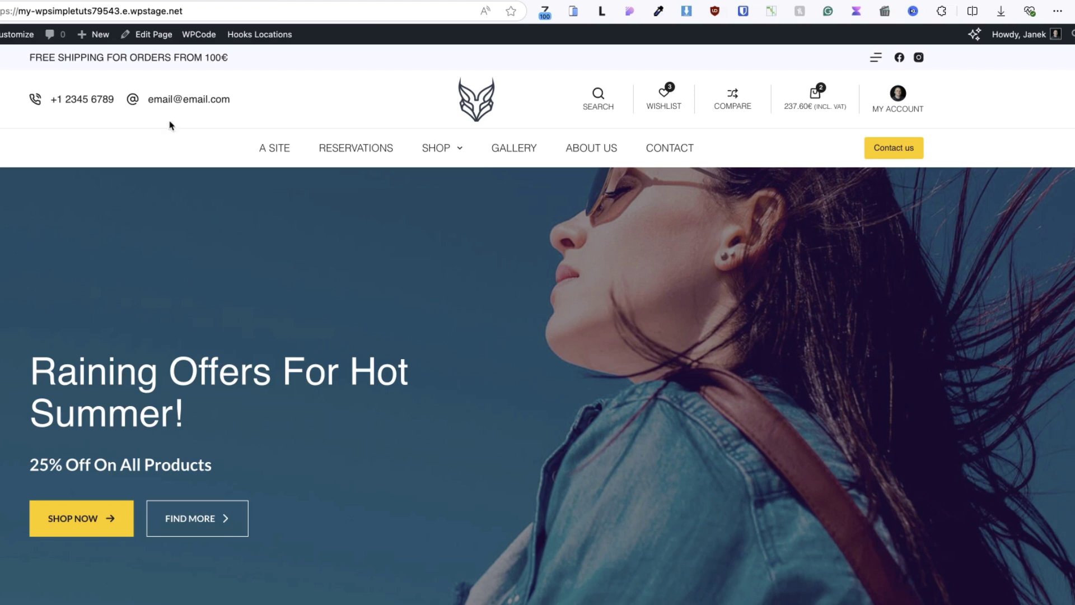
Edit the staging site's home page so the hero subheading reads "35% Off On All Products", and save the page
left_click(160, 36)
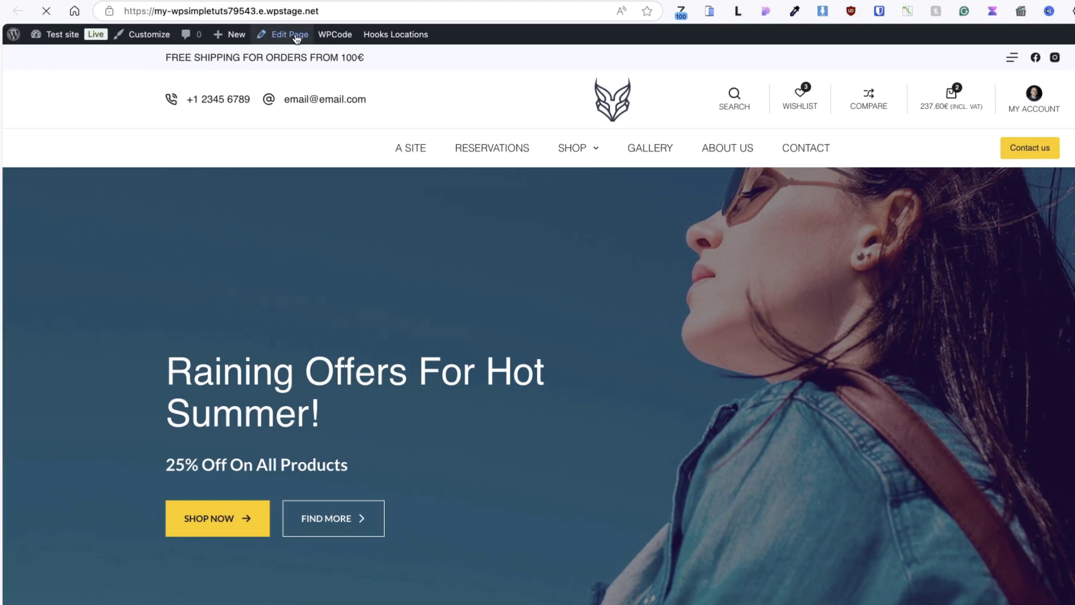
left_click(196, 377)
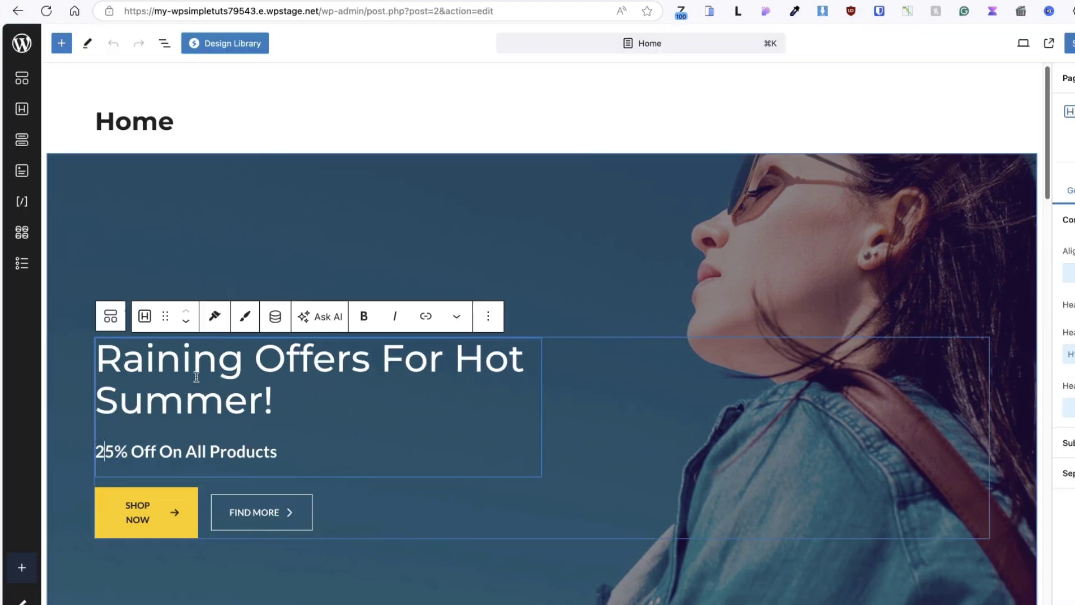
key("BackSpace")
type("3")
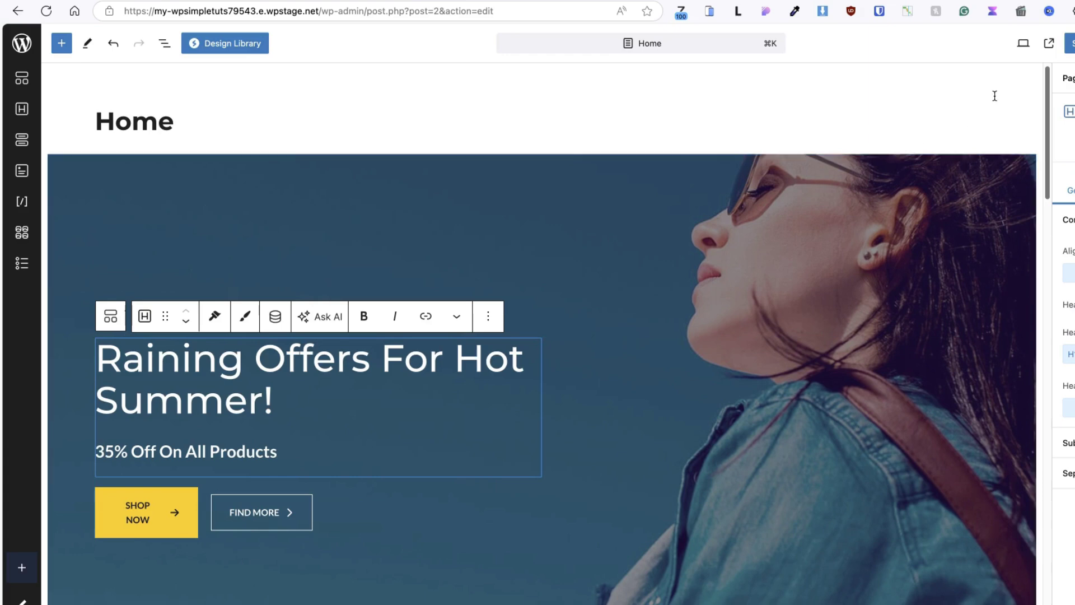
left_click(1069, 44)
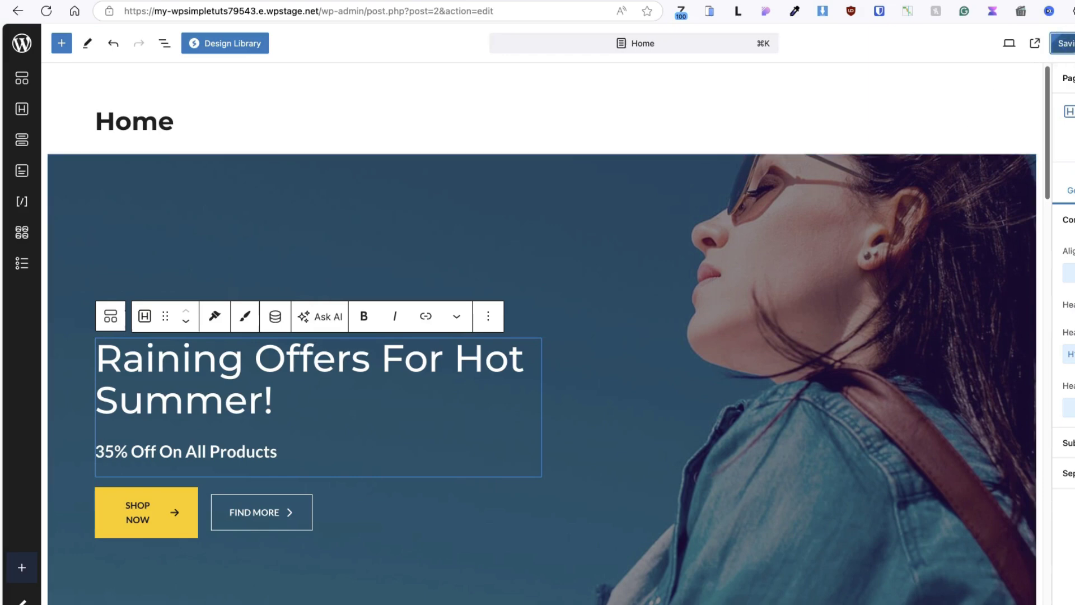
Install the Akismet Anti-spam: Spam Protection plugin on the staging site
left_click(32, 50)
mouse_move(42, 480)
left_click(166, 496)
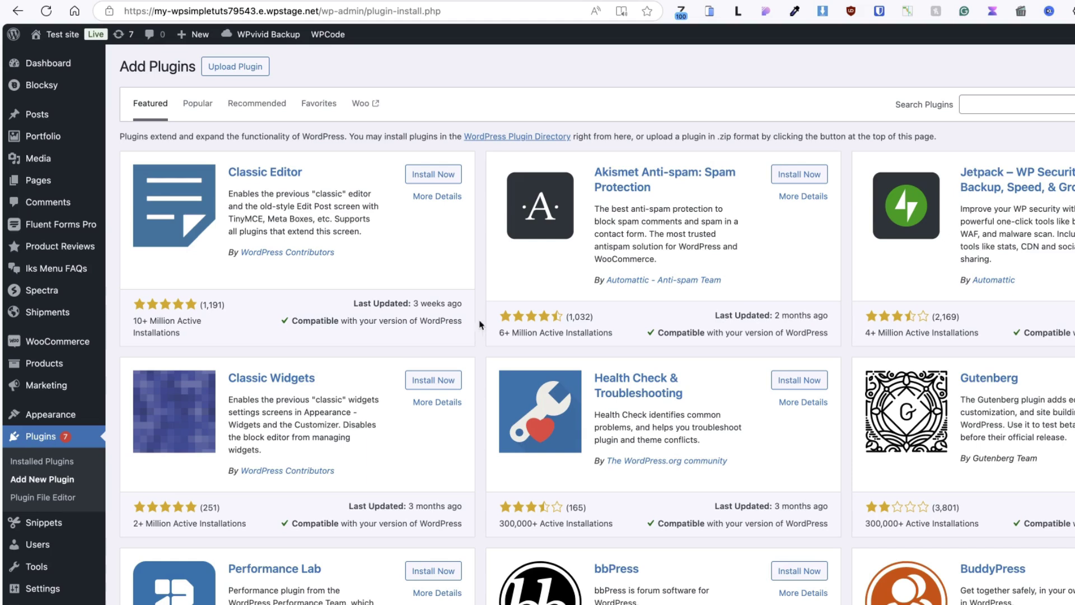
left_click(799, 174)
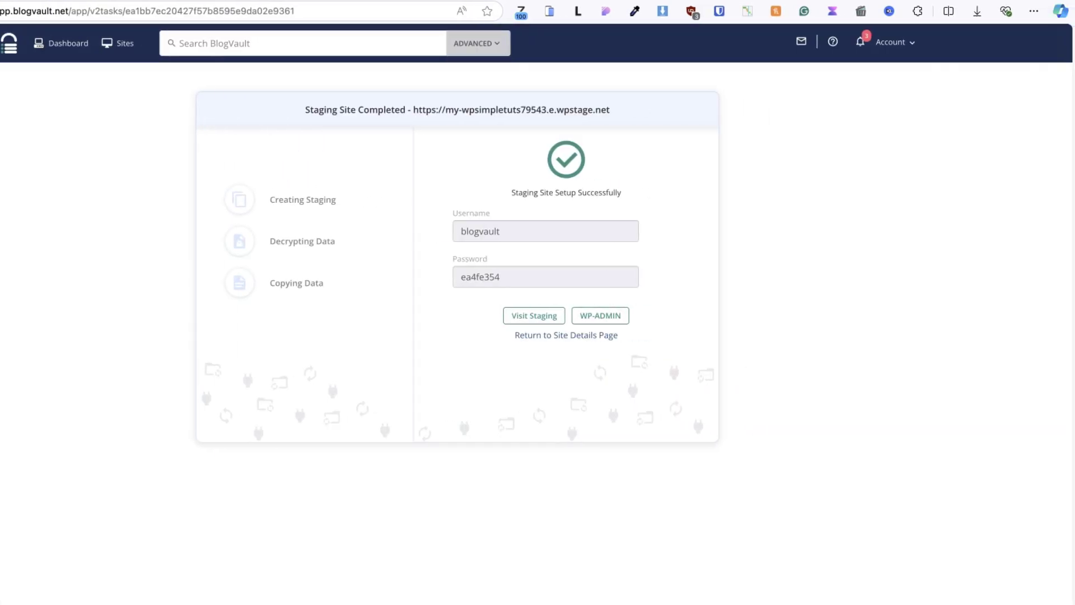
Return to Test site's overview in BlogVault, open the staging details and start merging the staging site to its source
left_click(552, 335)
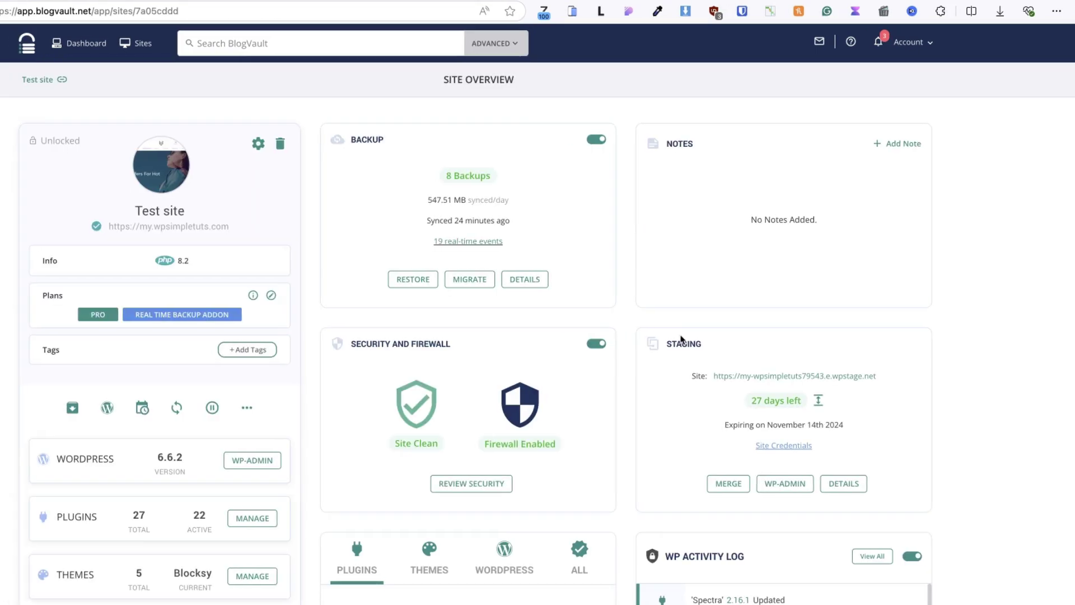
scroll(801, 364, "down", 3)
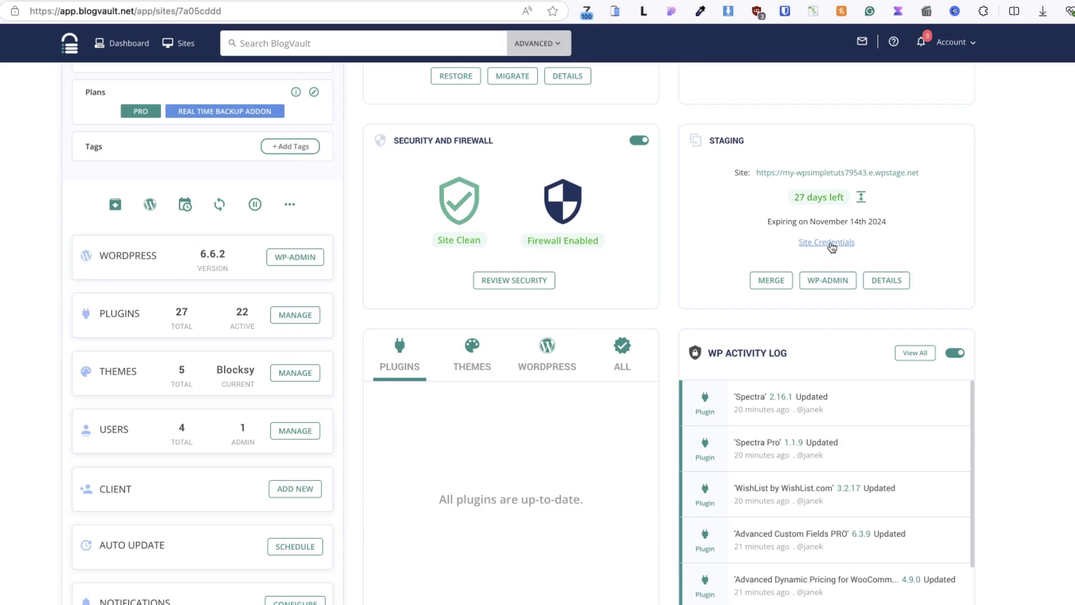
left_click(885, 284)
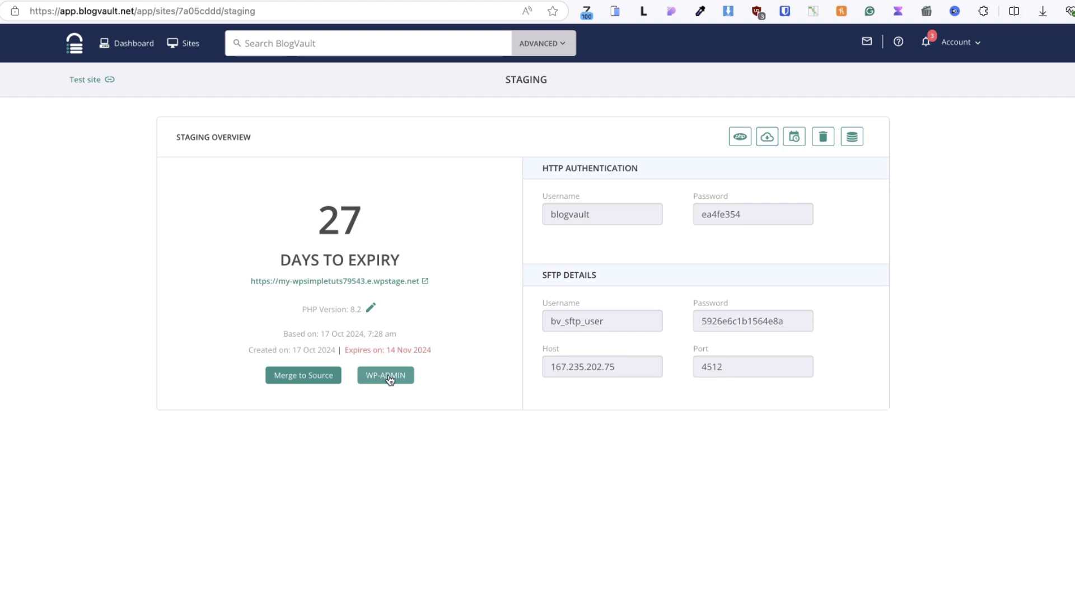
left_click(300, 376)
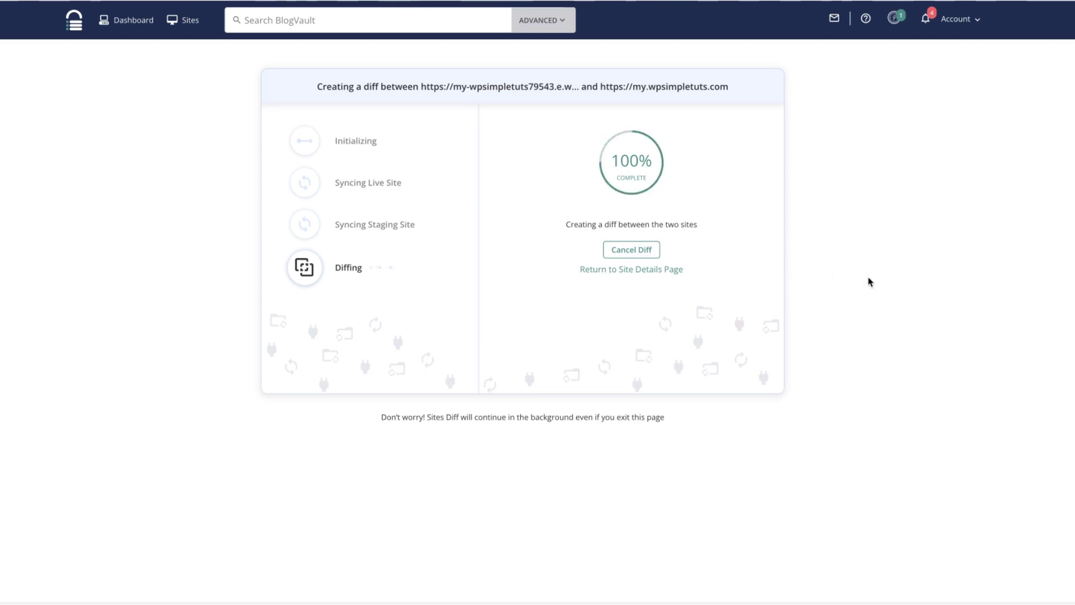
Return to the site details page from the diff progress page and open the account notifications
left_click(605, 271)
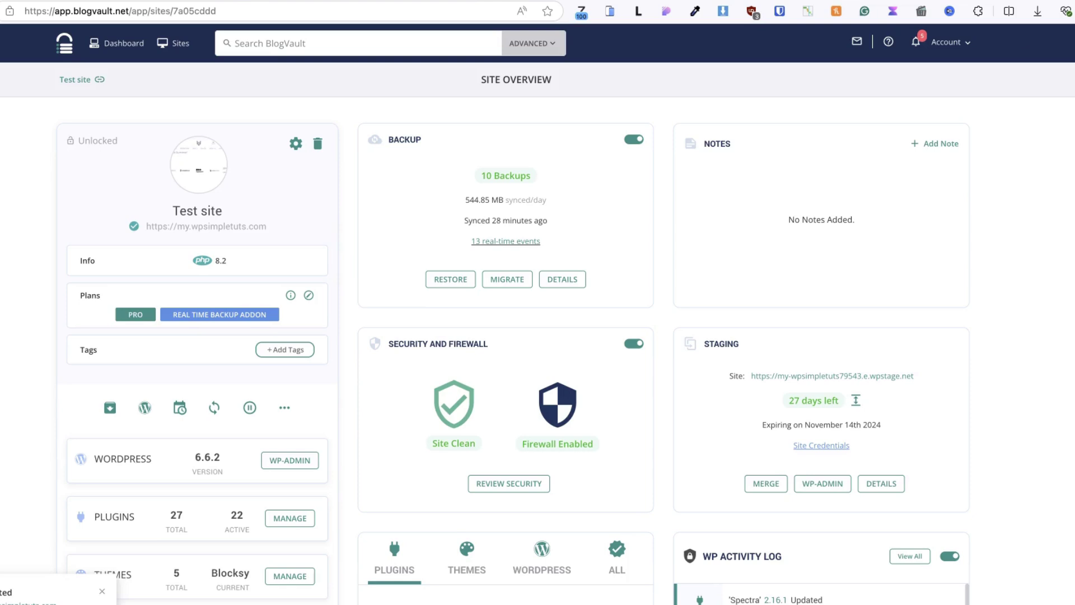
left_click(916, 45)
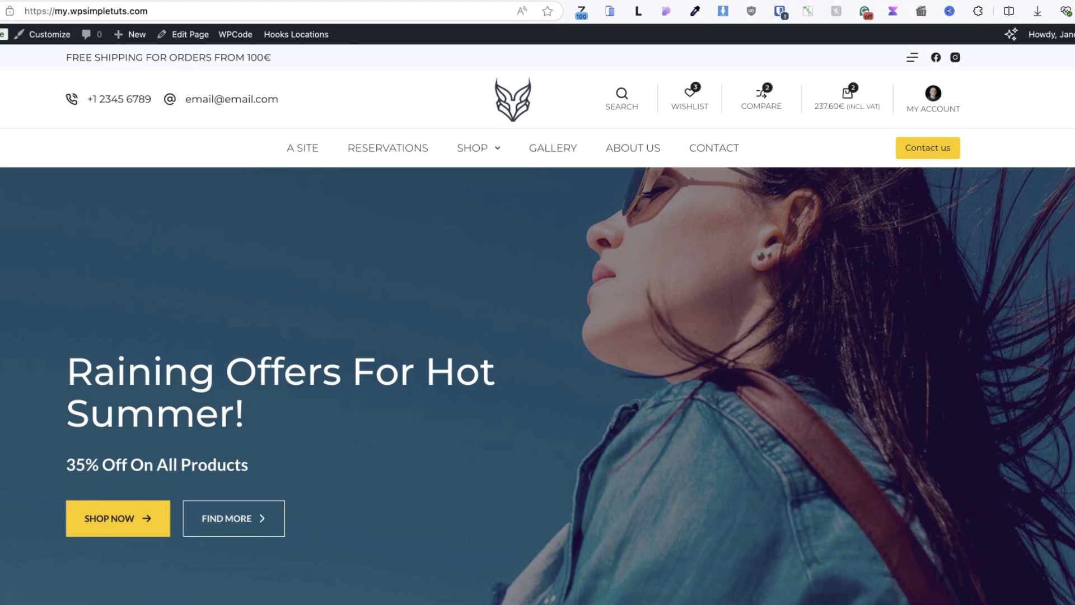
Check the discount text on the live site's home page and open its list of installed plugins
left_click_drag(260, 473, 65, 463)
left_click(322, 450)
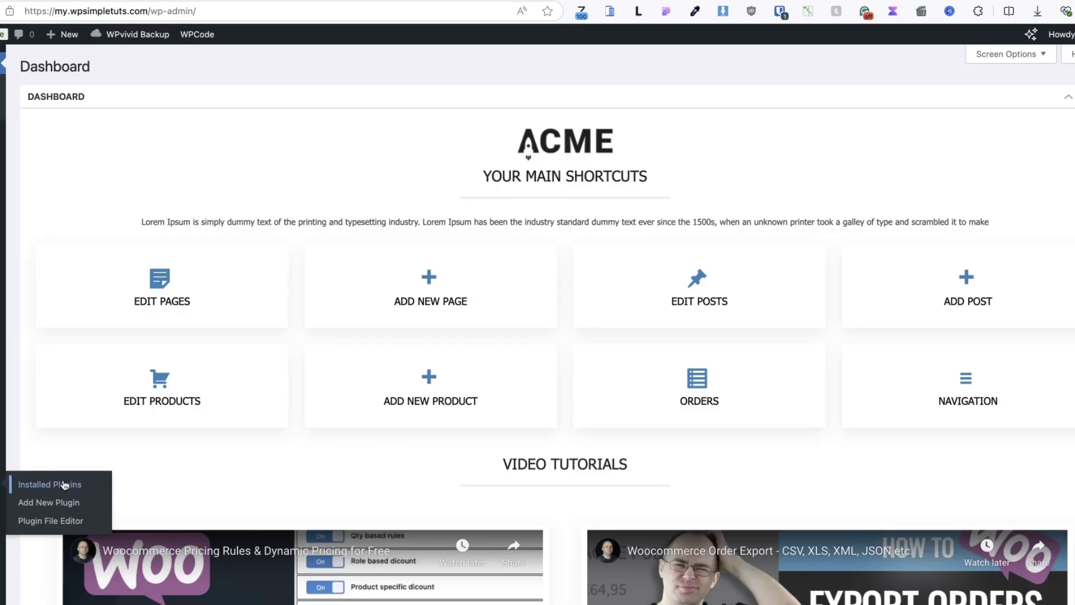
left_click(64, 485)
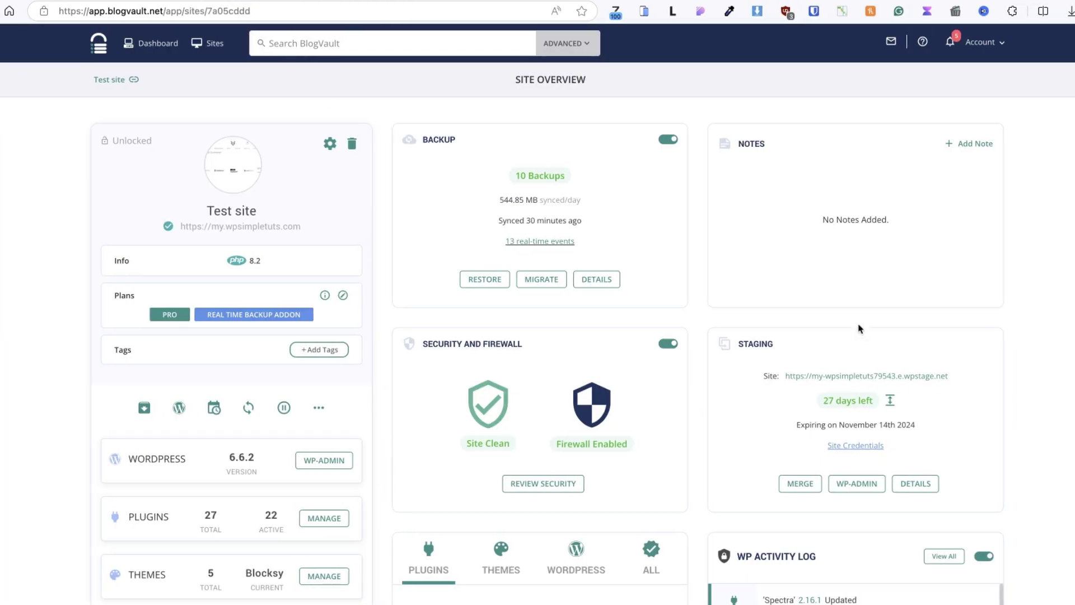
Delete Test site's staging site from its staging details in BlogVault and confirm the deletion
left_click(917, 485)
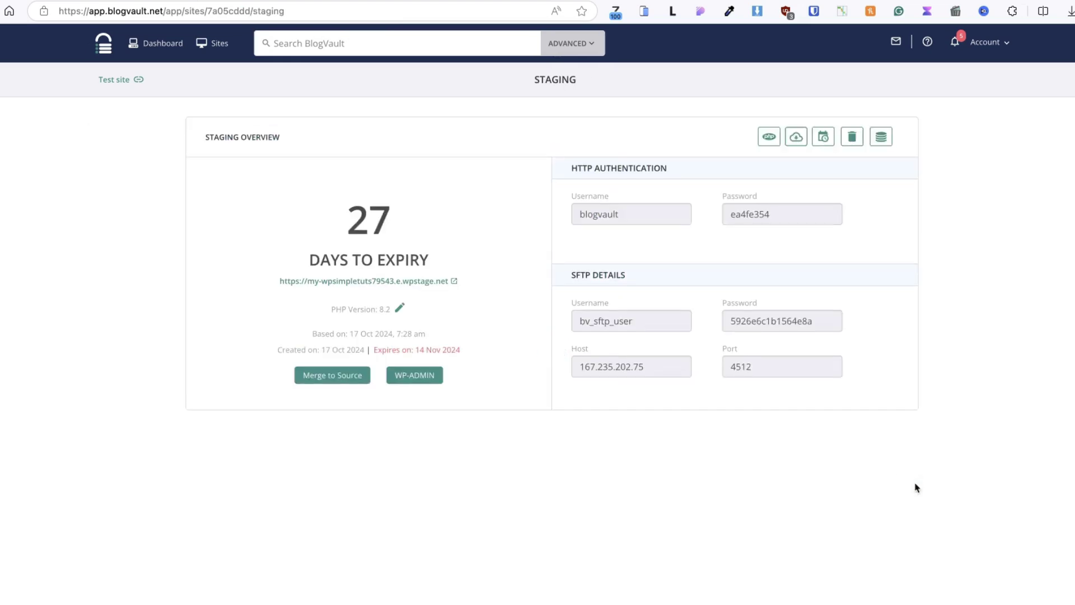
left_click(852, 139)
left_click(498, 240)
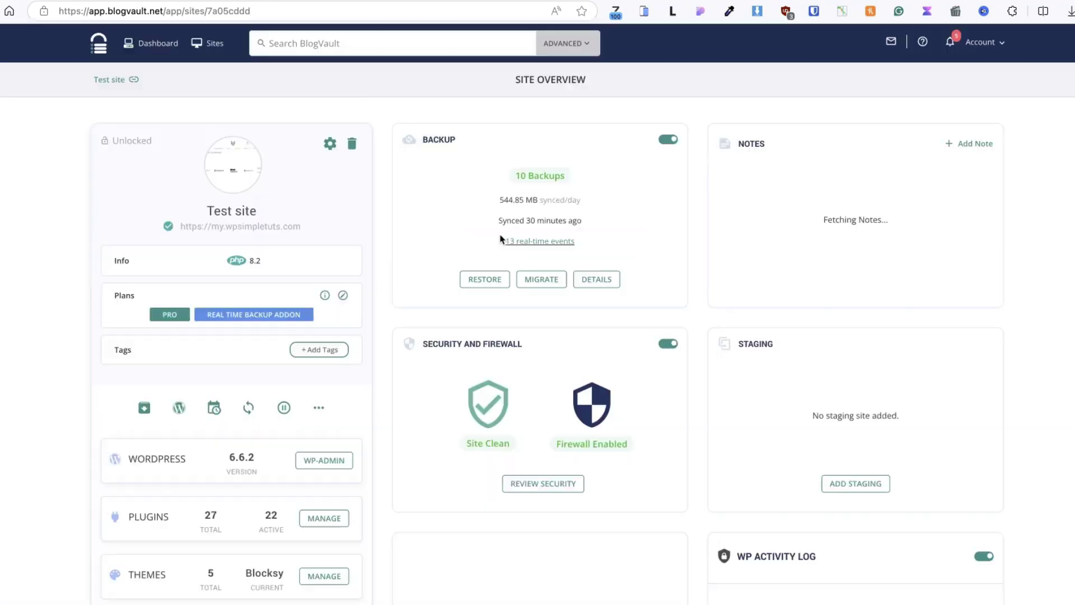
Open the real-time events of Test site's backup
left_click(541, 241)
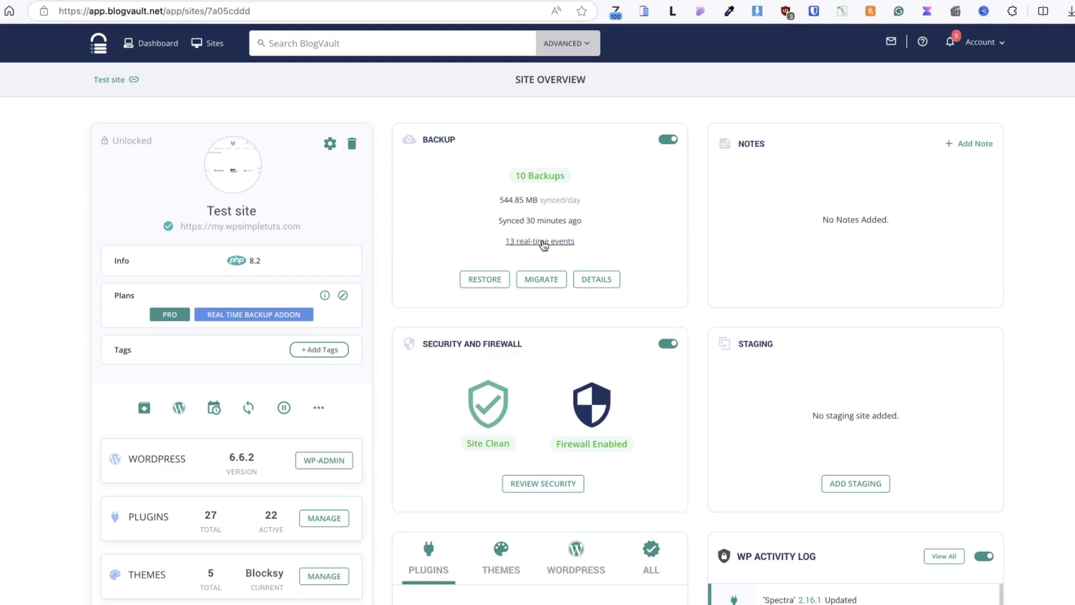